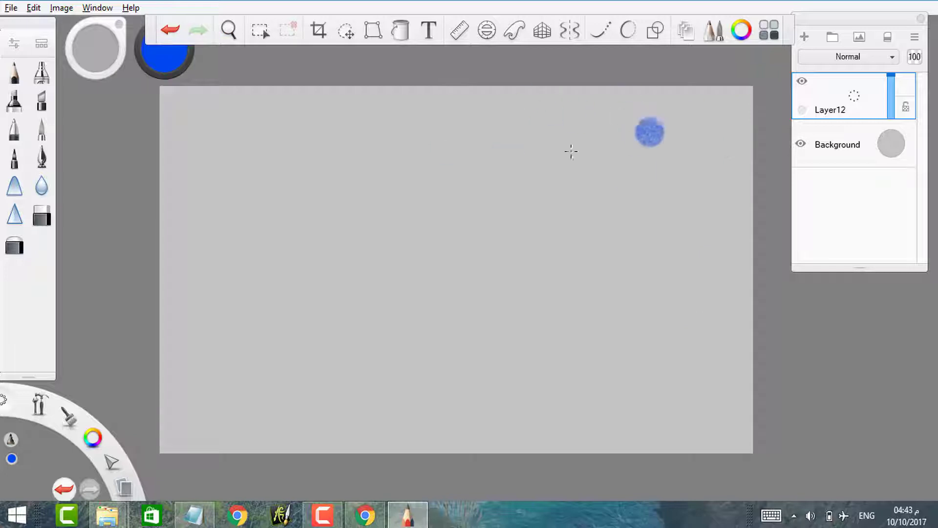
# - Paint a deep blue sky with broad strokes across the upper part of the canvas on Layer12
pyautogui.moveTo(384, 91)
pyautogui.mouseDown()
pyautogui.moveTo(172, 99)
pyautogui.moveTo(740, 98)
pyautogui.moveTo(538, 100)
pyautogui.moveTo(743, 112)
pyautogui.moveTo(714, 157)
pyautogui.mouseUp()
pyautogui.moveTo(482, 79)
pyautogui.mouseDown()
pyautogui.moveTo(748, 176)
pyautogui.moveTo(205, 108)
pyautogui.moveTo(192, 82)
pyautogui.moveTo(360, 125)
pyautogui.moveTo(215, 98)
pyautogui.moveTo(169, 188)
pyautogui.moveTo(476, 84)
pyautogui.moveTo(734, 162)
pyautogui.moveTo(673, 116)
pyautogui.moveTo(547, 117)
pyautogui.moveTo(763, 159)
pyautogui.mouseUp()
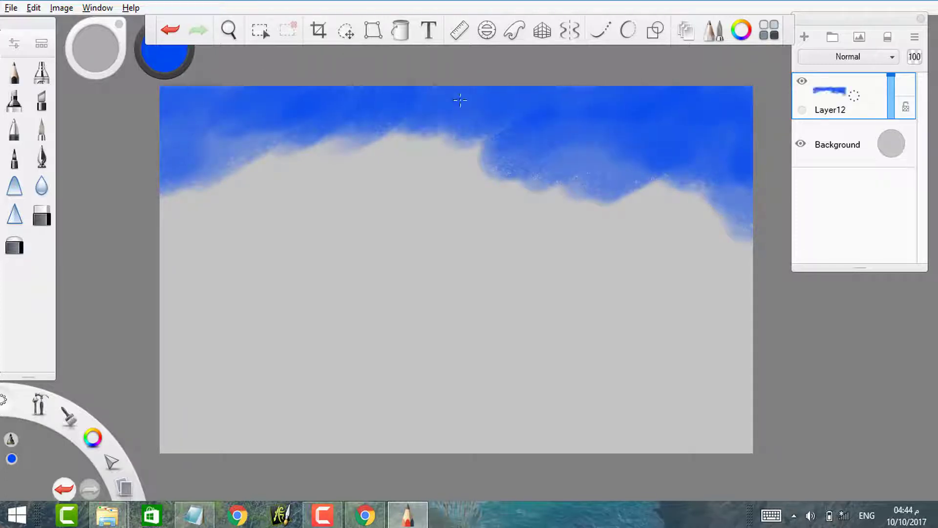
pyautogui.moveTo(461, 100)
pyautogui.mouseDown()
pyautogui.moveTo(372, 147)
pyautogui.moveTo(168, 147)
pyautogui.moveTo(293, 196)
pyautogui.moveTo(425, 141)
pyautogui.moveTo(636, 176)
pyautogui.moveTo(734, 147)
pyautogui.moveTo(704, 220)
pyautogui.moveTo(724, 98)
pyautogui.mouseUp()
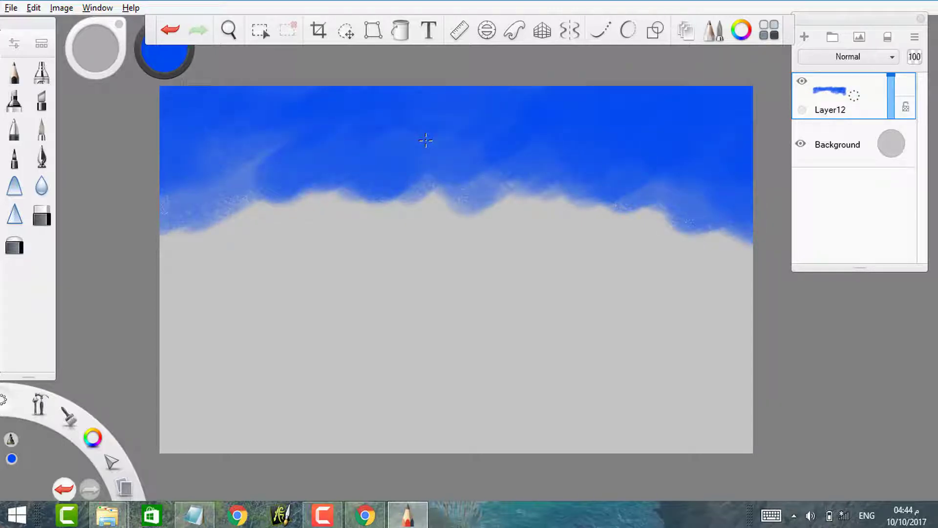
pyautogui.moveTo(426, 141)
pyautogui.mouseDown()
pyautogui.moveTo(230, 127)
pyautogui.moveTo(274, 230)
pyautogui.moveTo(719, 235)
pyautogui.moveTo(431, 186)
pyautogui.mouseUp()
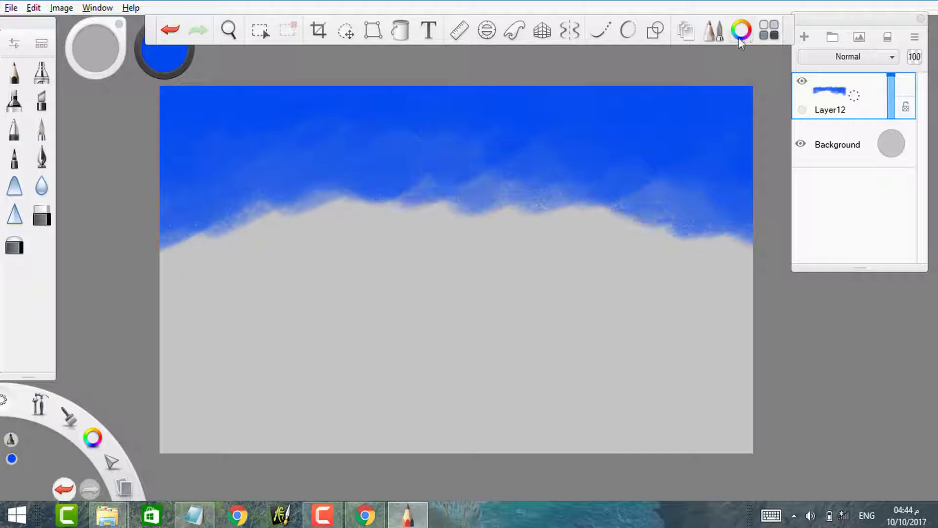
# - Blend a lighter blue along the lower part of the sky, extending it down toward the horizon
pyautogui.click(739, 35)
pyautogui.click(702, 215)
pyautogui.moveTo(537, 205); pyautogui.dragTo(566, 181)
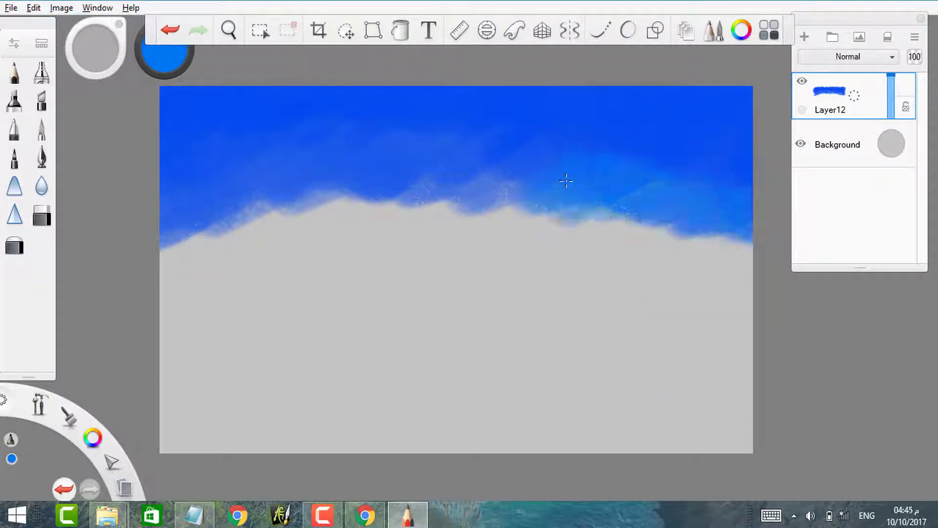
pyautogui.moveTo(521, 208)
pyautogui.mouseDown()
pyautogui.moveTo(411, 198)
pyautogui.moveTo(166, 249)
pyautogui.moveTo(746, 247)
pyautogui.mouseUp()
pyautogui.moveTo(592, 225); pyautogui.dragTo(227, 245)
# - Add a layer above the sky and paint a fluffy near-white cloud right of centre
pyautogui.click(805, 37)
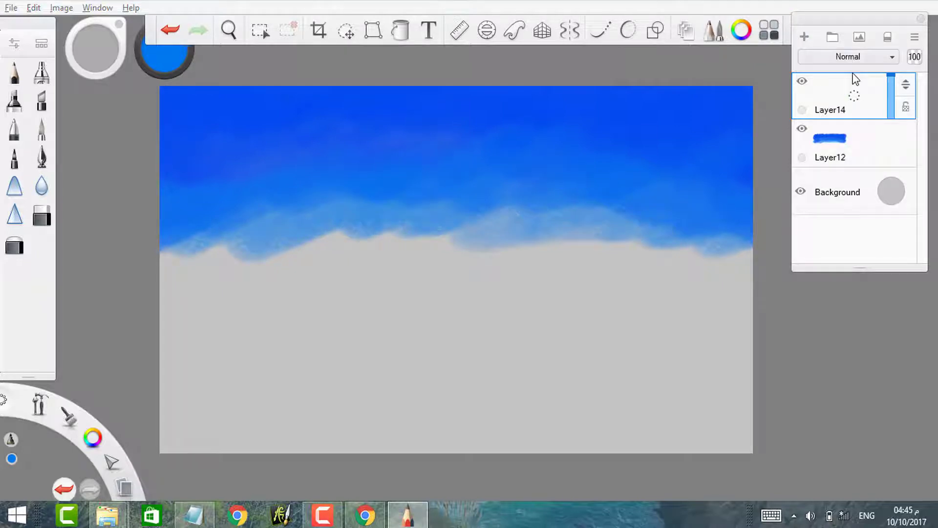
pyautogui.click(742, 31)
pyautogui.click(714, 120)
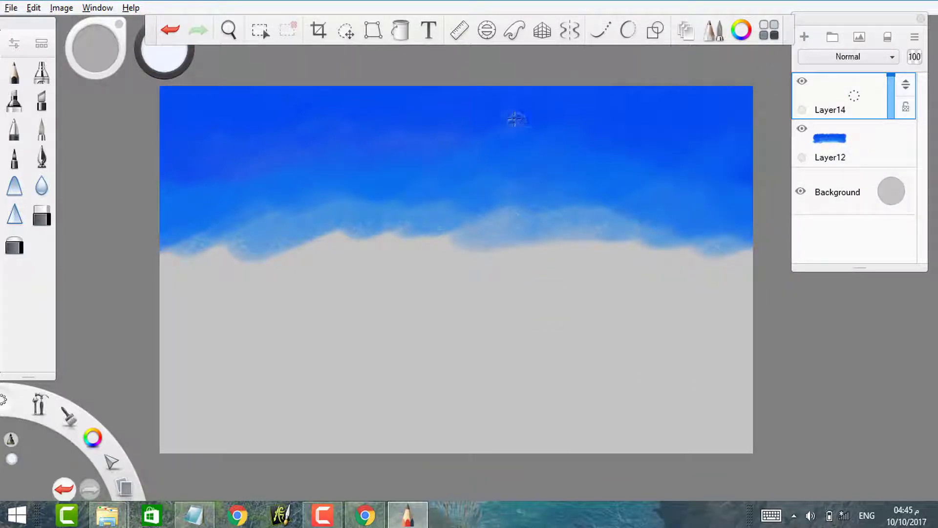
pyautogui.press(']')
pyautogui.moveTo(513, 117)
pyautogui.mouseDown()
pyautogui.moveTo(533, 128)
pyautogui.moveTo(489, 139)
pyautogui.moveTo(508, 124)
pyautogui.moveTo(498, 132)
pyautogui.moveTo(548, 130)
pyautogui.moveTo(576, 147)
pyautogui.moveTo(425, 156)
pyautogui.mouseUp()
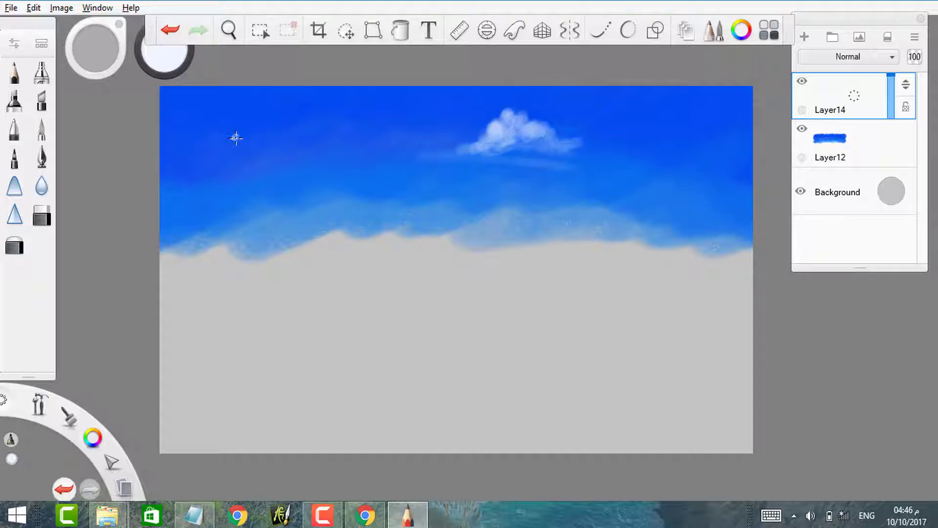
# - Paint and build up near-white clouds on both sides of the sky, plus a small one between the left and central clouds
pyautogui.moveTo(236, 138)
pyautogui.mouseDown()
pyautogui.moveTo(220, 156)
pyautogui.moveTo(274, 149)
pyautogui.moveTo(308, 166)
pyautogui.moveTo(239, 148)
pyautogui.moveTo(166, 169)
pyautogui.mouseUp()
pyautogui.moveTo(664, 139)
pyautogui.mouseDown()
pyautogui.moveTo(670, 130)
pyautogui.moveTo(652, 146)
pyautogui.moveTo(704, 126)
pyautogui.moveTo(596, 162)
pyautogui.mouseUp()
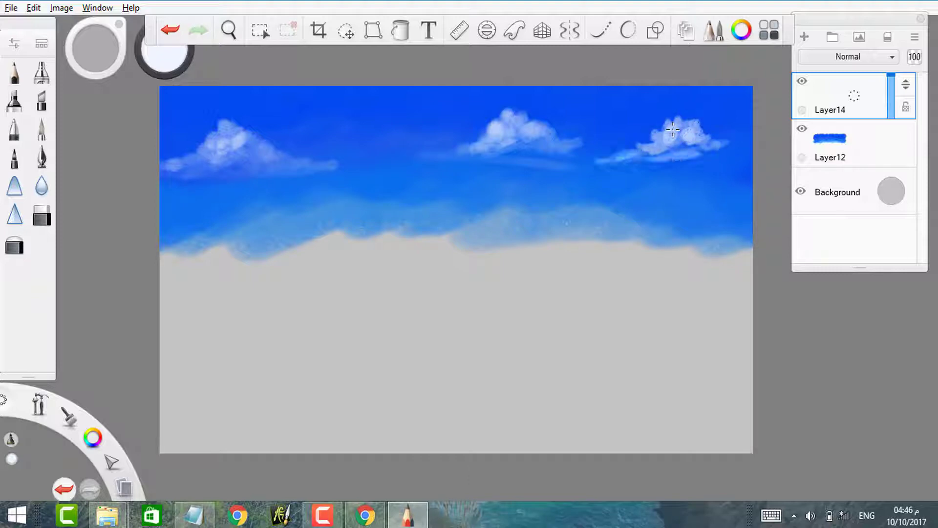
pyautogui.moveTo(674, 156); pyautogui.dragTo(750, 155)
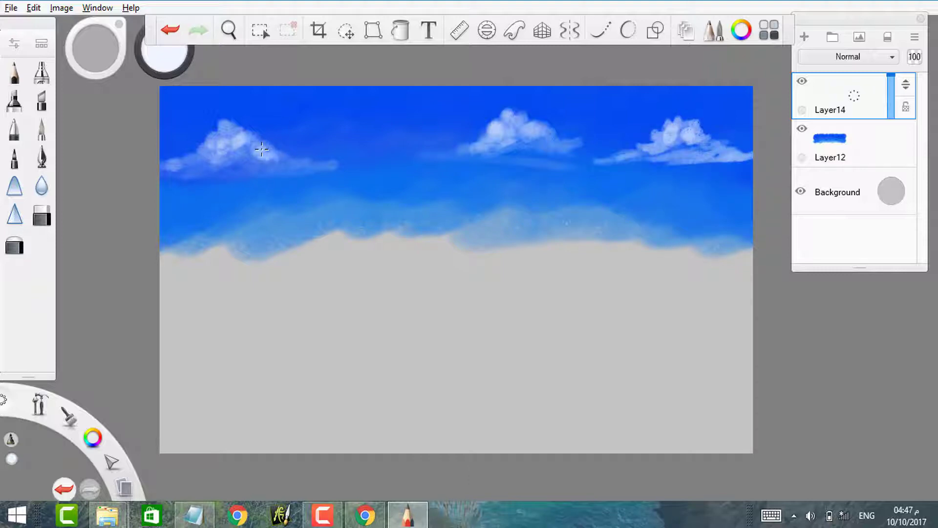
pyautogui.moveTo(261, 149)
pyautogui.mouseDown()
pyautogui.moveTo(227, 138)
pyautogui.moveTo(210, 159)
pyautogui.mouseUp()
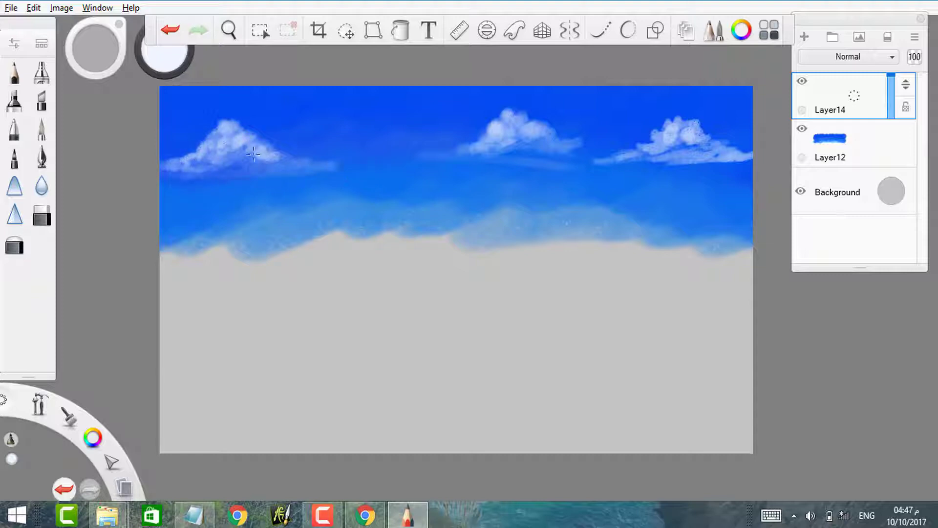
pyautogui.moveTo(403, 138); pyautogui.dragTo(246, 185)
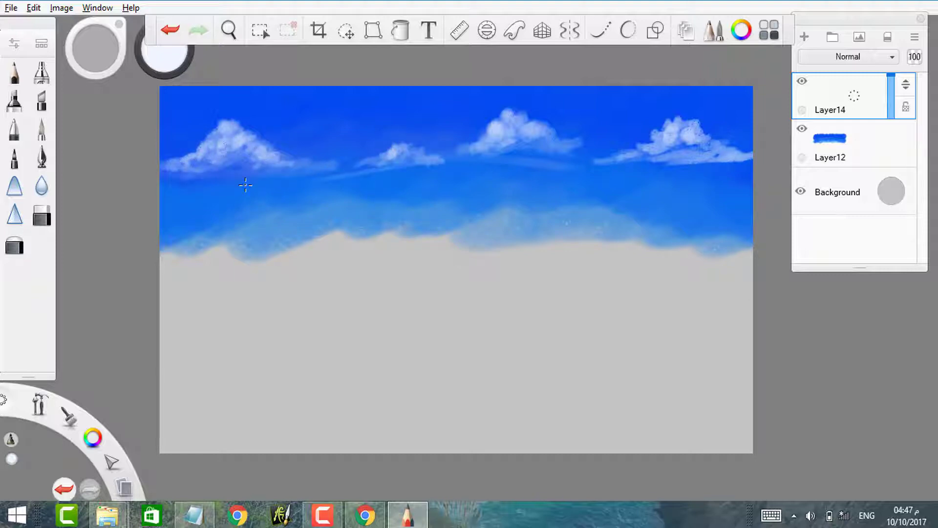
# - Add a layer above the clouds and begin the sand at the horizon's right end in a light sandy orange
pyautogui.click(805, 37)
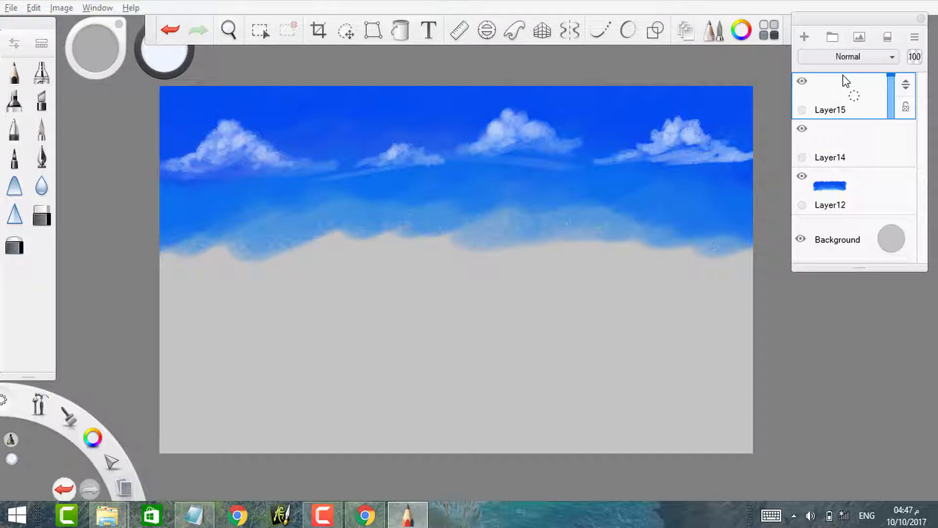
pyautogui.click(741, 30)
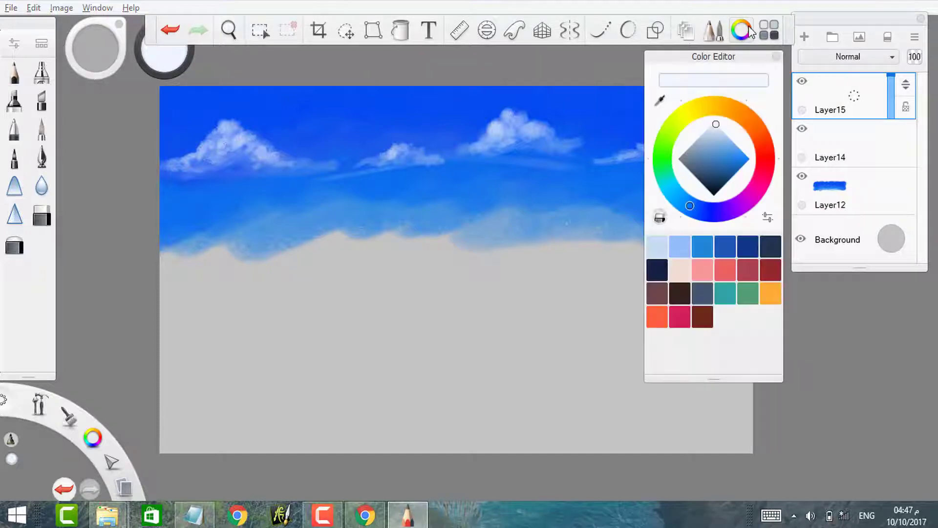
pyautogui.click(732, 110)
pyautogui.click(734, 148)
pyautogui.moveTo(734, 149)
pyautogui.mouseDown()
pyautogui.moveTo(696, 165)
pyautogui.moveTo(729, 154)
pyautogui.moveTo(718, 152)
pyautogui.mouseUp()
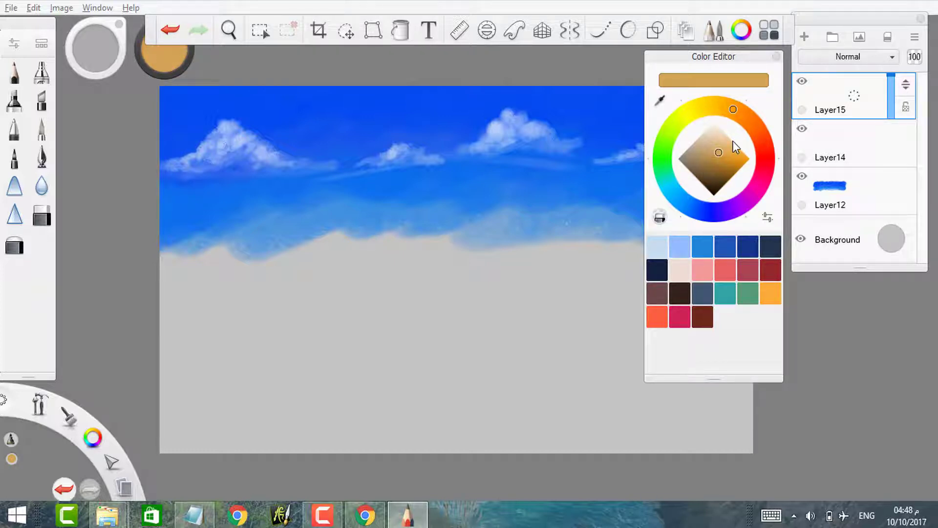
pyautogui.click(722, 142)
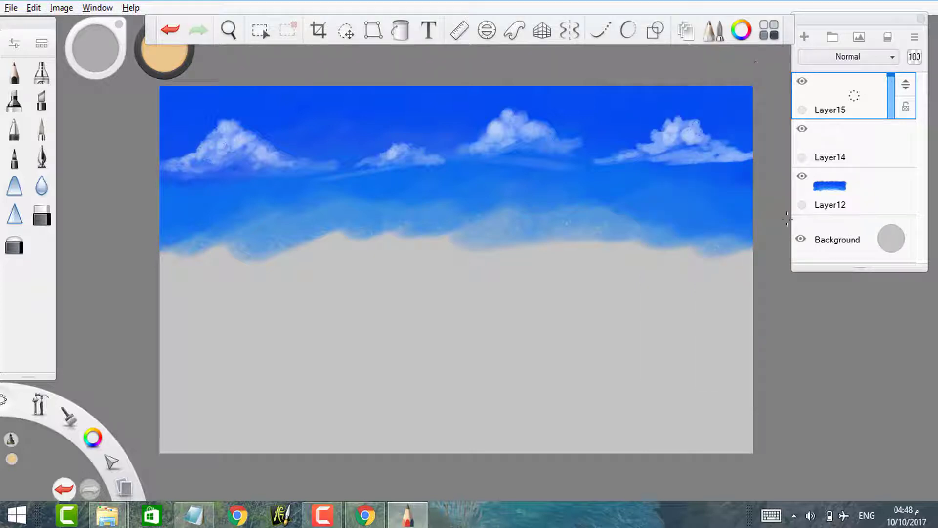
pyautogui.moveTo(751, 239)
pyautogui.mouseDown()
pyautogui.moveTo(690, 244)
pyautogui.moveTo(752, 235)
pyautogui.mouseUp()
# - Paint the right dune's crest and its descending ridge in a medium golden brown with a resized brush
pyautogui.click(741, 30)
pyautogui.click(715, 152)
pyautogui.press(']')
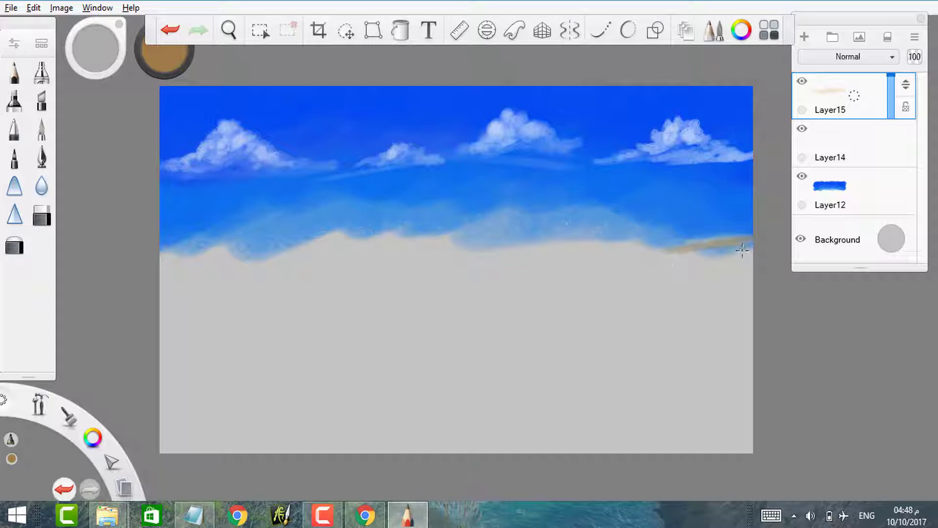
pyautogui.moveTo(641, 254); pyautogui.dragTo(742, 251)
pyautogui.moveTo(575, 254); pyautogui.dragTo(552, 271)
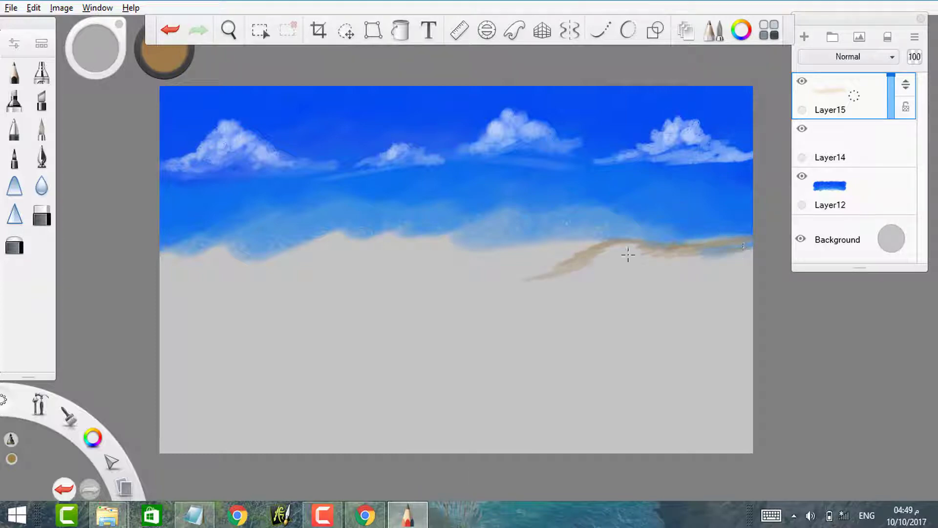
# - Outline the left and central dune crests in a darker greyish brown and brush in their first slope shadows
pyautogui.click(743, 31)
pyautogui.click(708, 176)
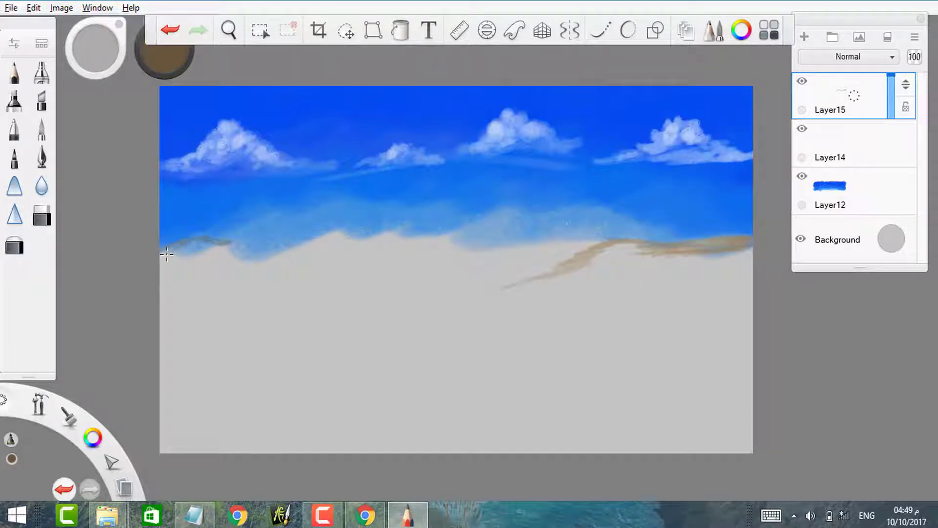
pyautogui.moveTo(167, 254)
pyautogui.mouseDown()
pyautogui.moveTo(176, 267)
pyautogui.moveTo(168, 276)
pyautogui.moveTo(166, 253)
pyautogui.mouseUp()
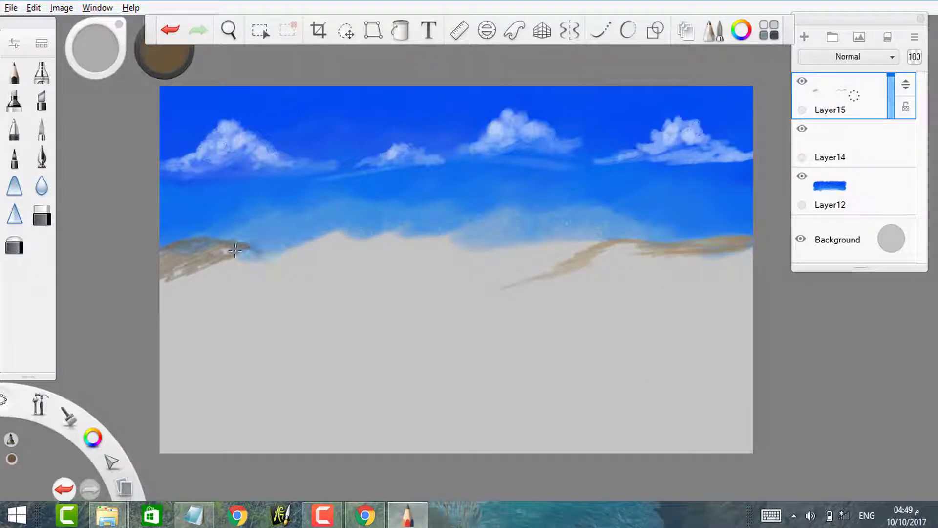
pyautogui.moveTo(235, 251)
pyautogui.mouseDown()
pyautogui.moveTo(383, 233)
pyautogui.moveTo(294, 249)
pyautogui.moveTo(161, 301)
pyautogui.moveTo(400, 238)
pyautogui.mouseUp()
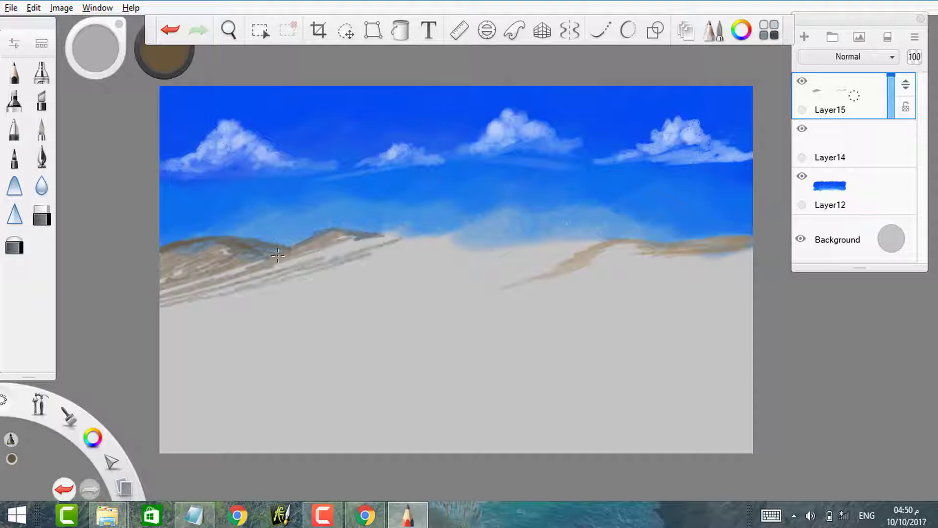
pyautogui.moveTo(277, 255)
pyautogui.mouseDown()
pyautogui.moveTo(431, 236)
pyautogui.moveTo(305, 258)
pyautogui.moveTo(361, 237)
pyautogui.mouseUp()
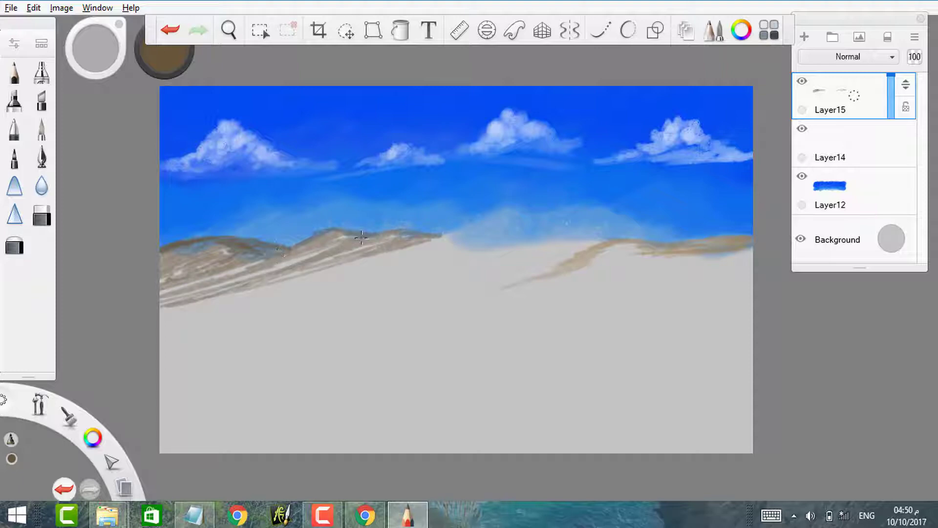
pyautogui.moveTo(473, 255)
pyautogui.mouseDown()
pyautogui.moveTo(594, 233)
pyautogui.moveTo(453, 269)
pyautogui.moveTo(384, 309)
pyautogui.mouseUp()
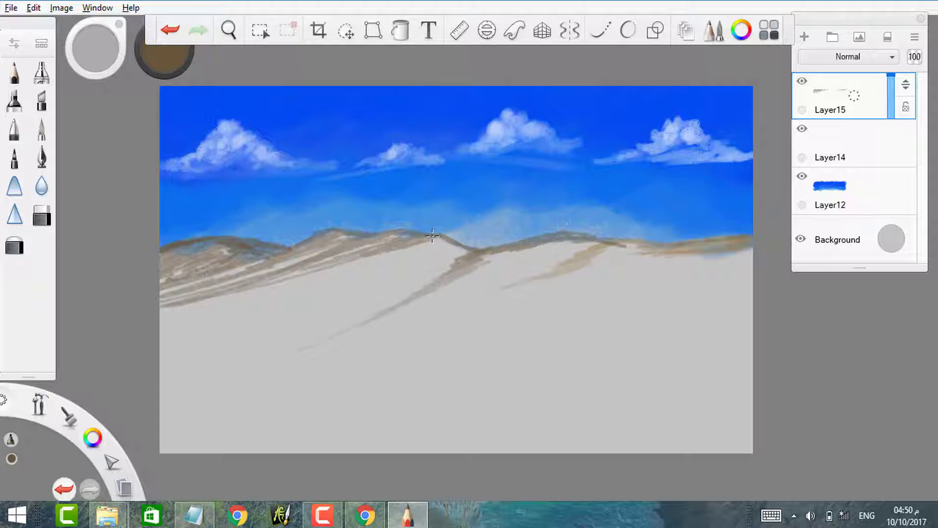
pyautogui.moveTo(360, 237)
pyautogui.mouseDown()
pyautogui.moveTo(293, 268)
pyautogui.moveTo(166, 304)
pyautogui.mouseUp()
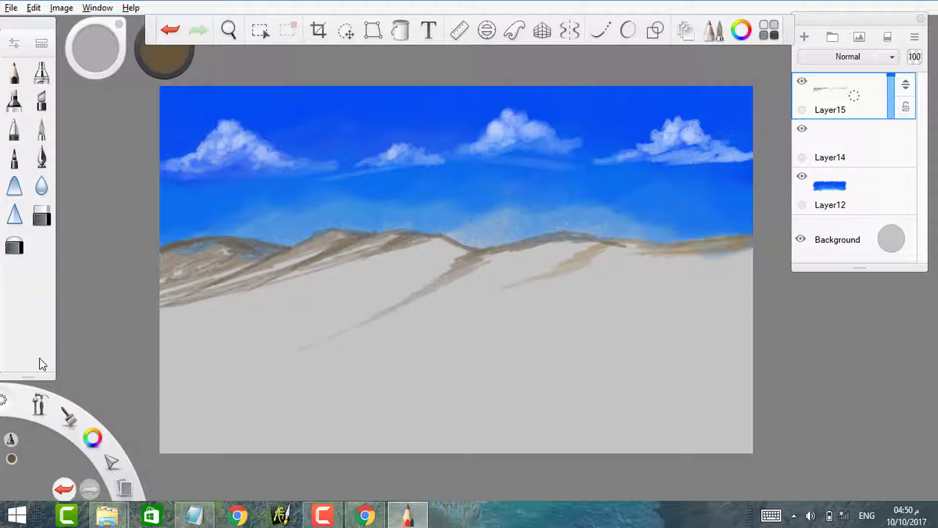
# - Shade the left and central dune slopes with diagonal greyish-brown hatching strokes running down from the crests
pyautogui.moveTo(455, 249)
pyautogui.mouseDown()
pyautogui.moveTo(347, 269)
pyautogui.moveTo(371, 276)
pyautogui.moveTo(455, 249)
pyautogui.moveTo(325, 320)
pyautogui.mouseUp()
pyautogui.moveTo(393, 237); pyautogui.dragTo(310, 281)
pyautogui.moveTo(420, 284)
pyautogui.mouseDown()
pyautogui.moveTo(293, 294)
pyautogui.moveTo(347, 328)
pyautogui.moveTo(300, 335)
pyautogui.mouseUp()
pyautogui.press(']')
pyautogui.moveTo(342, 298); pyautogui.dragTo(298, 317)
pyautogui.moveTo(317, 284); pyautogui.dragTo(202, 323)
pyautogui.moveTo(348, 274); pyautogui.dragTo(281, 311)
pyautogui.moveTo(363, 284); pyautogui.dragTo(198, 333)
pyautogui.moveTo(274, 291); pyautogui.dragTo(159, 327)
pyautogui.moveTo(291, 278); pyautogui.dragTo(159, 318)
pyautogui.moveTo(214, 240); pyautogui.dragTo(168, 267)
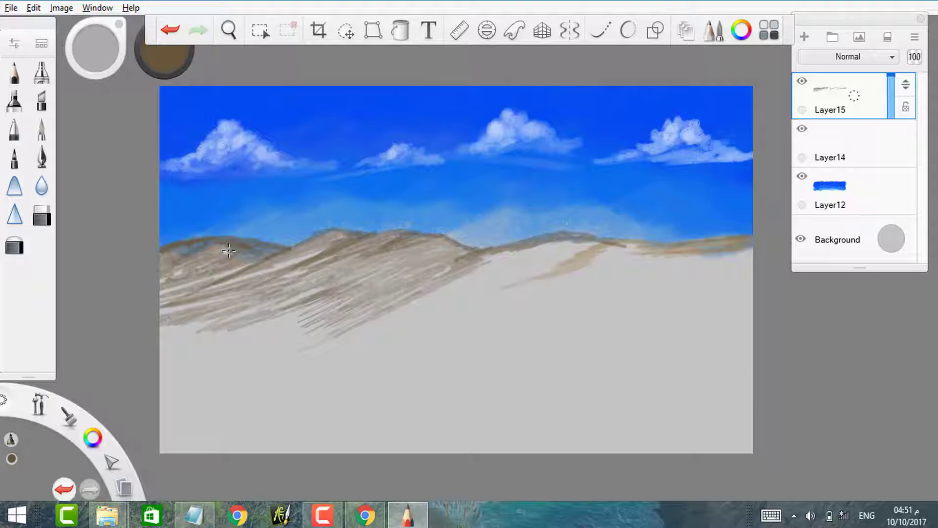
# - Shade the right-hand dunes with greyish-brown strokes below their crest and along the ridge running down toward the centre
pyautogui.moveTo(532, 252); pyautogui.dragTo(479, 274)
pyautogui.moveTo(576, 244)
pyautogui.mouseDown()
pyautogui.moveTo(501, 277)
pyautogui.moveTo(532, 281)
pyautogui.mouseUp()
pyautogui.moveTo(601, 254)
pyautogui.mouseDown()
pyautogui.moveTo(517, 308)
pyautogui.moveTo(465, 316)
pyautogui.mouseUp()
pyautogui.moveTo(517, 292); pyautogui.dragTo(446, 314)
pyautogui.moveTo(510, 295); pyautogui.dragTo(384, 321)
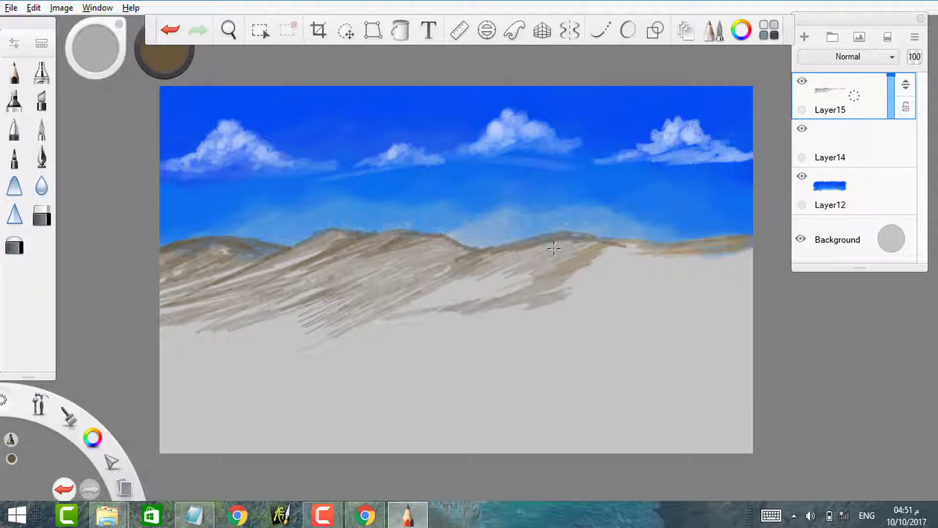
pyautogui.moveTo(753, 239)
pyautogui.mouseDown()
pyautogui.moveTo(589, 237)
pyautogui.moveTo(665, 258)
pyautogui.mouseUp()
pyautogui.moveTo(687, 254); pyautogui.dragTo(440, 288)
# - Add a layer for distant mountains, choose a dark grey, and place the layer between the sky and cloud layers
pyautogui.hotkey('ctrl', 'shift', 'n')
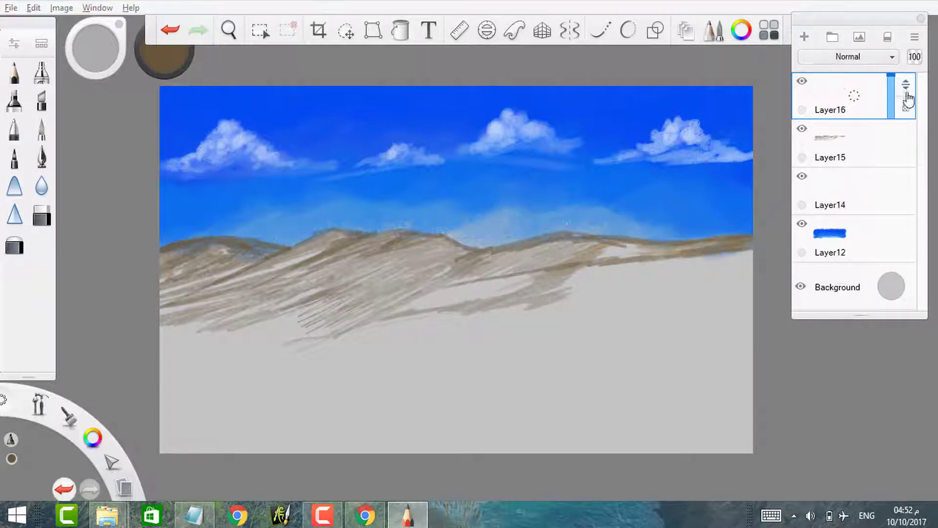
pyautogui.moveTo(907, 92); pyautogui.dragTo(913, 210)
pyautogui.click(741, 30)
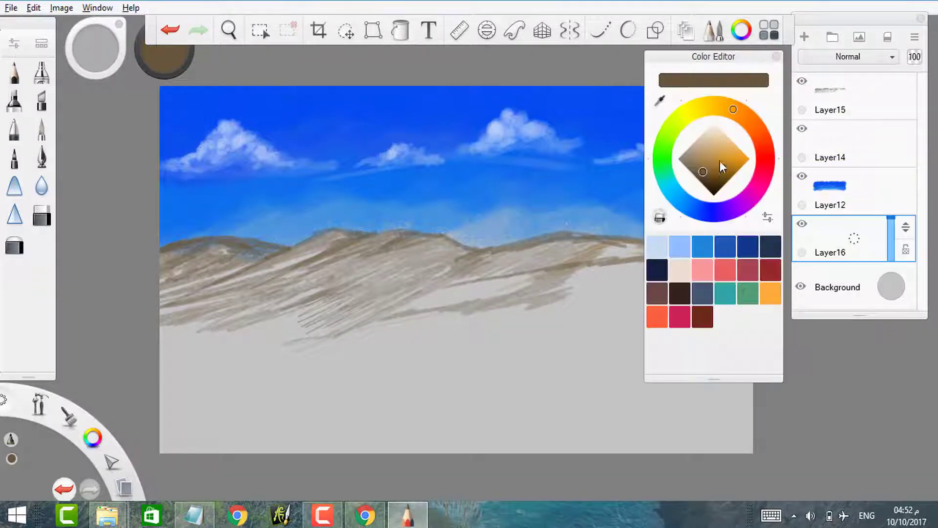
pyautogui.click(744, 218)
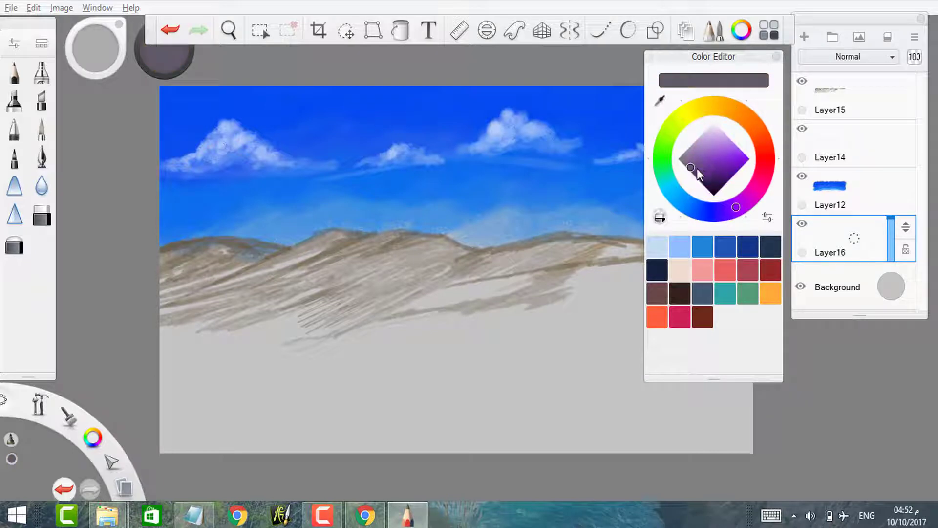
pyautogui.click(697, 168)
pyautogui.click(696, 111)
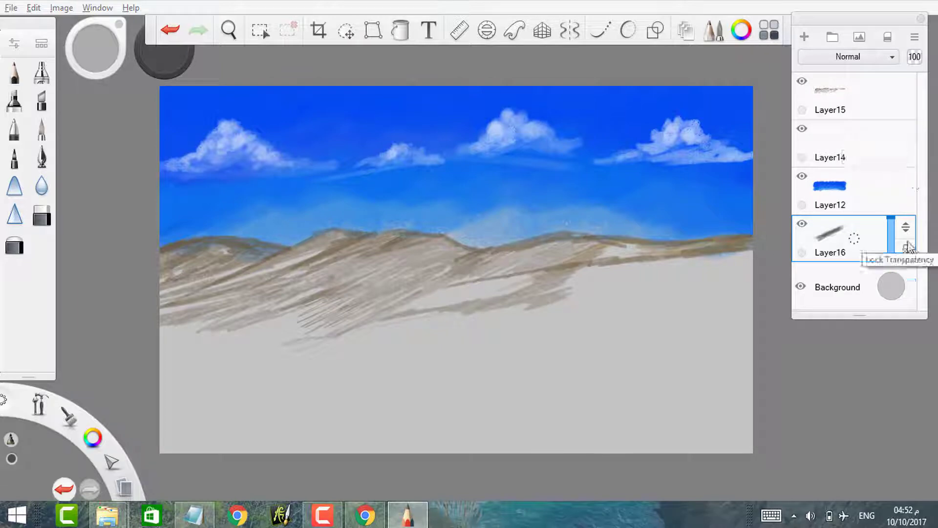
pyautogui.moveTo(909, 244); pyautogui.dragTo(910, 186)
# - Outline a mountain range across the horizon behind the dunes in a near-black grey with a size 15.0 brush
pyautogui.click(741, 31)
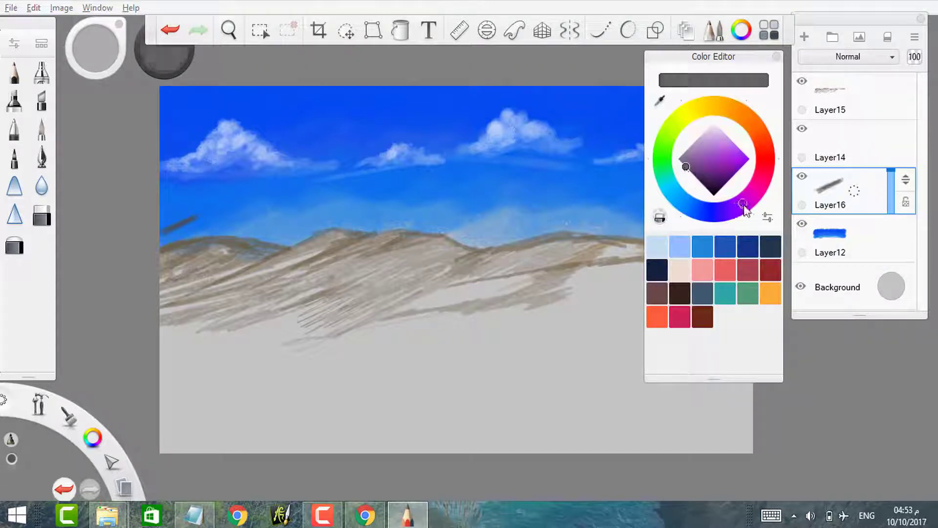
pyautogui.moveTo(718, 164); pyautogui.dragTo(706, 188)
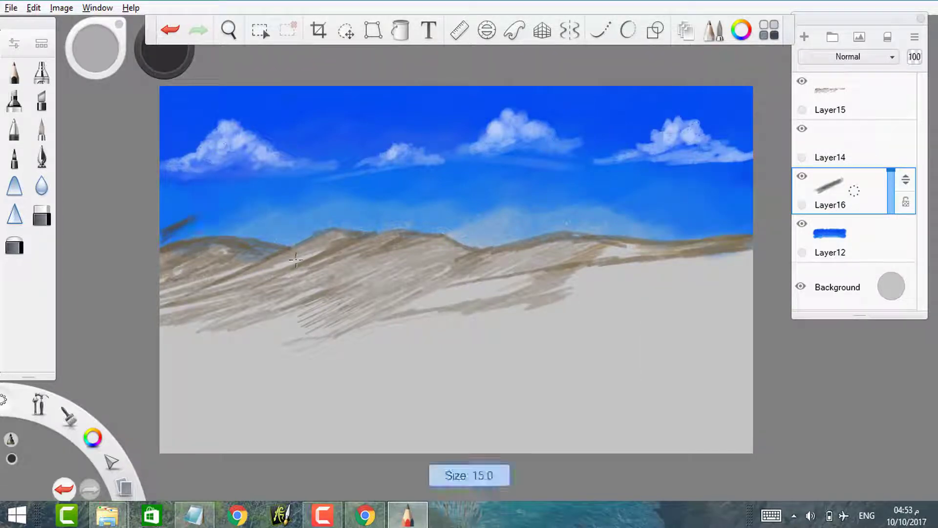
pyautogui.moveTo(198, 216); pyautogui.dragTo(221, 224)
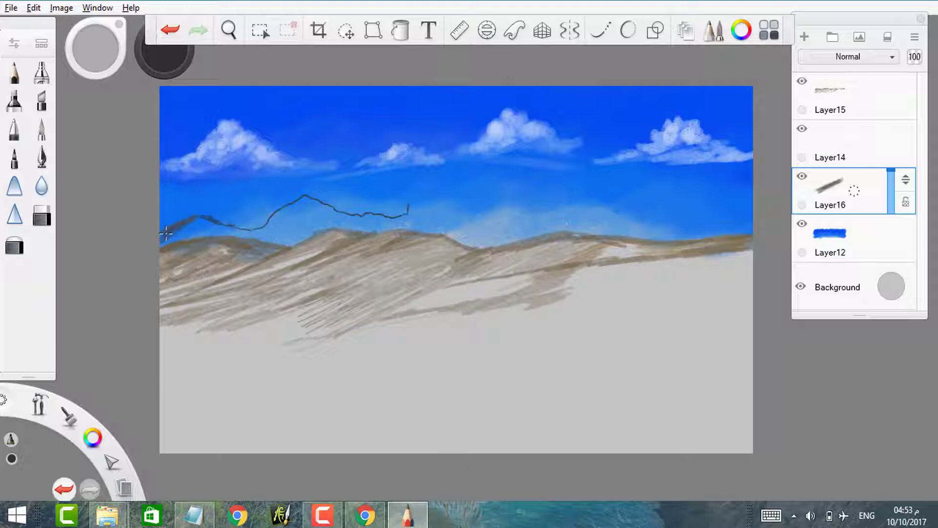
pyautogui.moveTo(593, 201); pyautogui.dragTo(802, 186)
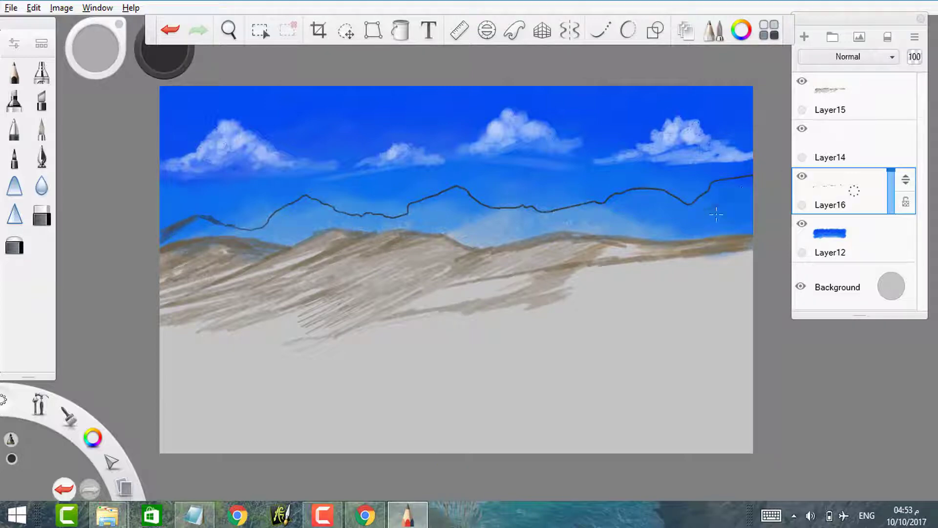
# - Fill the mountains on the right and left of the outlined range with dark grey strokes down to the dune crests
pyautogui.moveTo(699, 212)
pyautogui.mouseDown()
pyautogui.moveTo(739, 192)
pyautogui.moveTo(655, 234)
pyautogui.moveTo(606, 215)
pyautogui.moveTo(699, 206)
pyautogui.moveTo(518, 227)
pyautogui.mouseUp()
pyautogui.moveTo(740, 193)
pyautogui.mouseDown()
pyautogui.moveTo(483, 211)
pyautogui.moveTo(664, 210)
pyautogui.moveTo(646, 192)
pyautogui.mouseUp()
pyautogui.moveTo(750, 229); pyautogui.dragTo(508, 225)
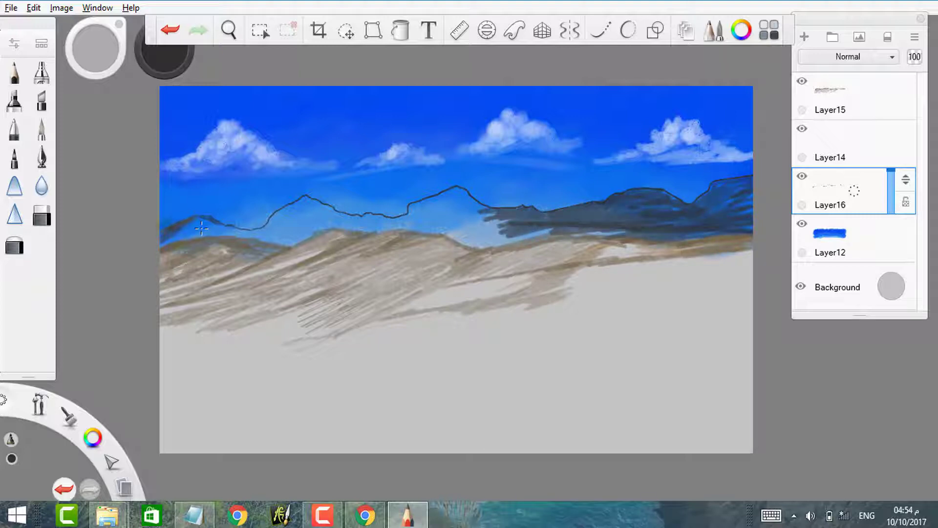
pyautogui.moveTo(172, 215)
pyautogui.mouseDown()
pyautogui.moveTo(257, 222)
pyautogui.moveTo(161, 242)
pyautogui.moveTo(293, 232)
pyautogui.moveTo(306, 200)
pyautogui.moveTo(291, 227)
pyautogui.moveTo(210, 232)
pyautogui.mouseUp()
pyautogui.moveTo(318, 226)
pyautogui.mouseDown()
pyautogui.moveTo(373, 215)
pyautogui.moveTo(396, 223)
pyautogui.mouseUp()
pyautogui.moveTo(397, 227); pyautogui.dragTo(268, 230)
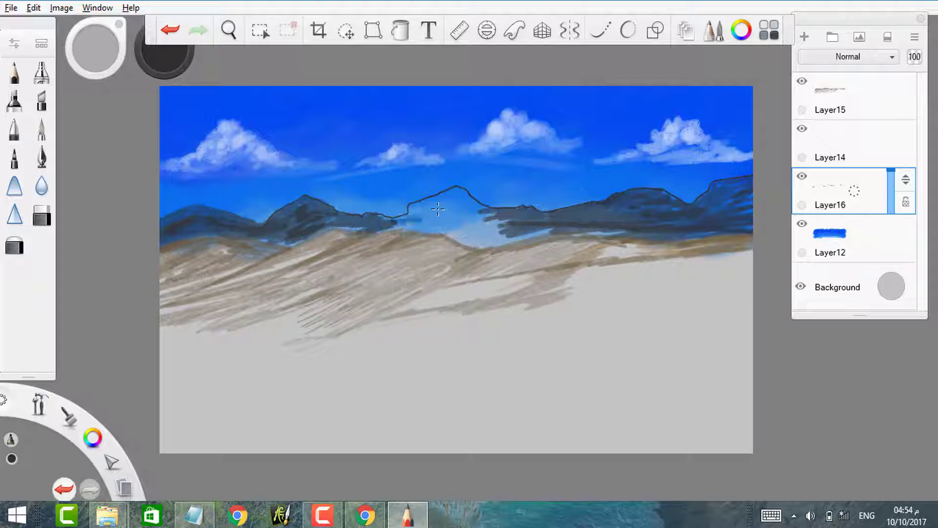
# - Fill the central peak and its base with dark grey strokes, blending them into the mountains on the right
pyautogui.moveTo(429, 210); pyautogui.dragTo(332, 228)
pyautogui.moveTo(409, 226); pyautogui.dragTo(442, 230)
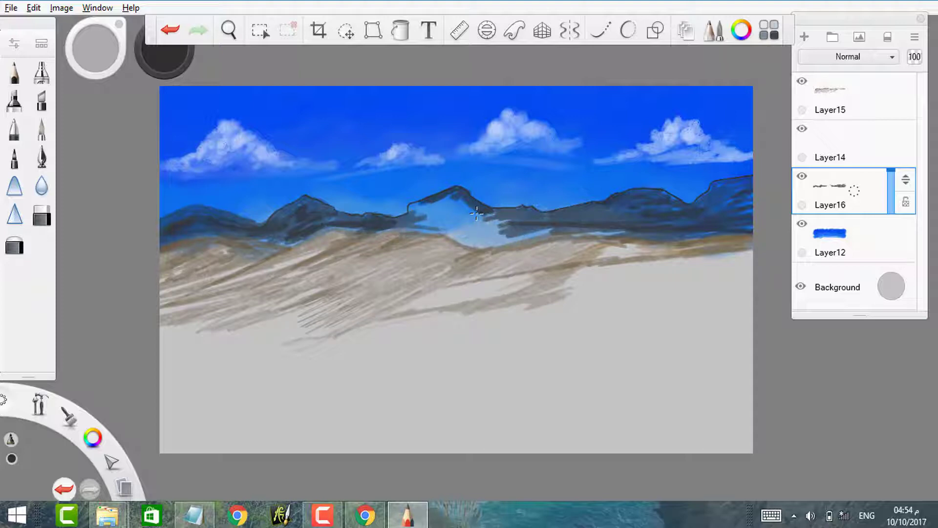
pyautogui.moveTo(443, 198)
pyautogui.mouseDown()
pyautogui.moveTo(426, 221)
pyautogui.moveTo(479, 234)
pyautogui.mouseUp()
pyautogui.moveTo(396, 224); pyautogui.dragTo(521, 249)
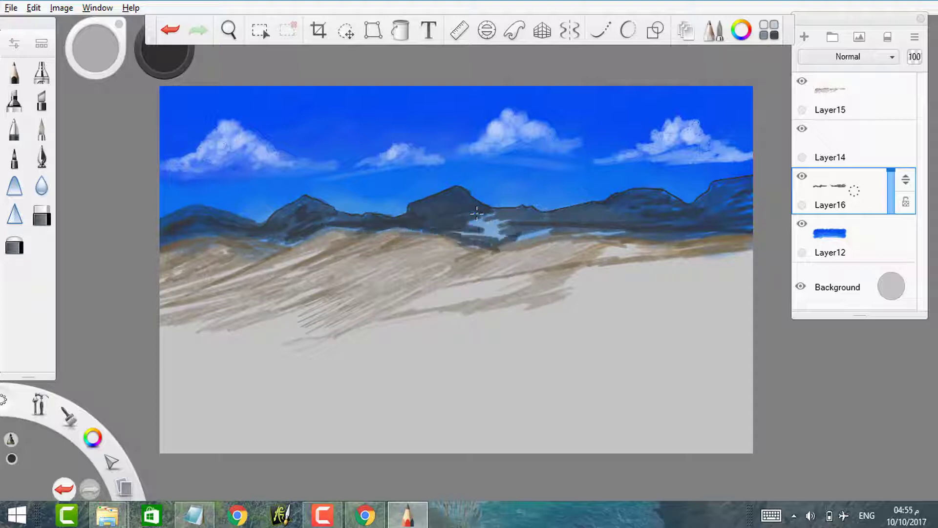
pyautogui.moveTo(470, 215)
pyautogui.mouseDown()
pyautogui.moveTo(518, 244)
pyautogui.moveTo(635, 230)
pyautogui.mouseUp()
pyautogui.moveTo(518, 220); pyautogui.dragTo(677, 207)
pyautogui.moveTo(618, 205); pyautogui.dragTo(685, 193)
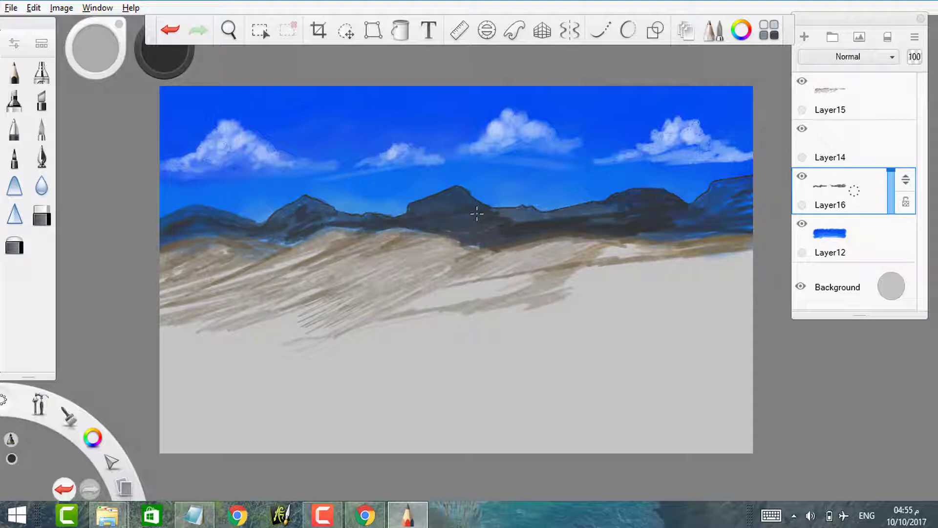
# - Darken the whole mountain range with a second pass of dark grey strokes, covering the remaining blue gaps
pyautogui.moveTo(636, 234)
pyautogui.mouseDown()
pyautogui.moveTo(753, 225)
pyautogui.moveTo(751, 183)
pyautogui.mouseUp()
pyautogui.moveTo(562, 223)
pyautogui.mouseDown()
pyautogui.moveTo(501, 212)
pyautogui.moveTo(386, 235)
pyautogui.moveTo(312, 217)
pyautogui.mouseUp()
pyautogui.moveTo(401, 217)
pyautogui.mouseDown()
pyautogui.moveTo(276, 201)
pyautogui.moveTo(162, 223)
pyautogui.mouseUp()
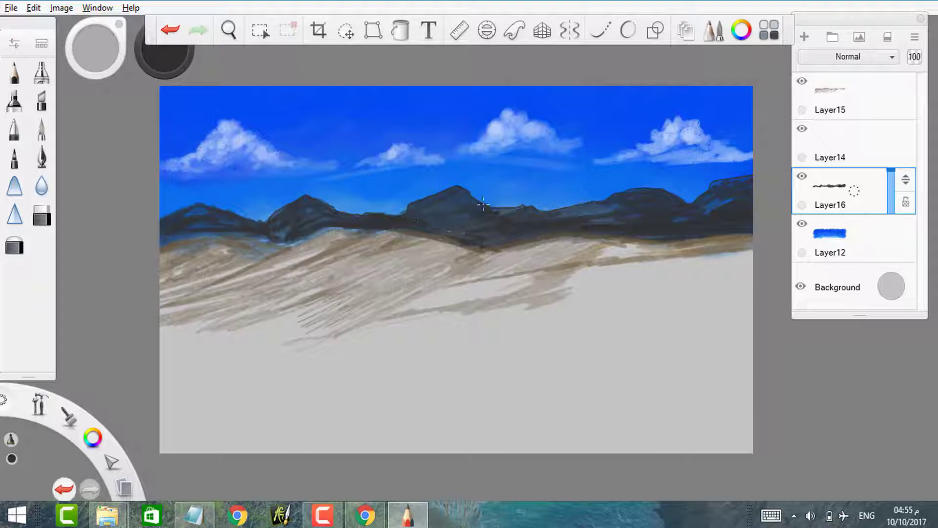
pyautogui.moveTo(605, 219)
pyautogui.mouseDown()
pyautogui.moveTo(562, 201)
pyautogui.moveTo(557, 211)
pyautogui.mouseUp()
pyautogui.moveTo(310, 239); pyautogui.dragTo(255, 247)
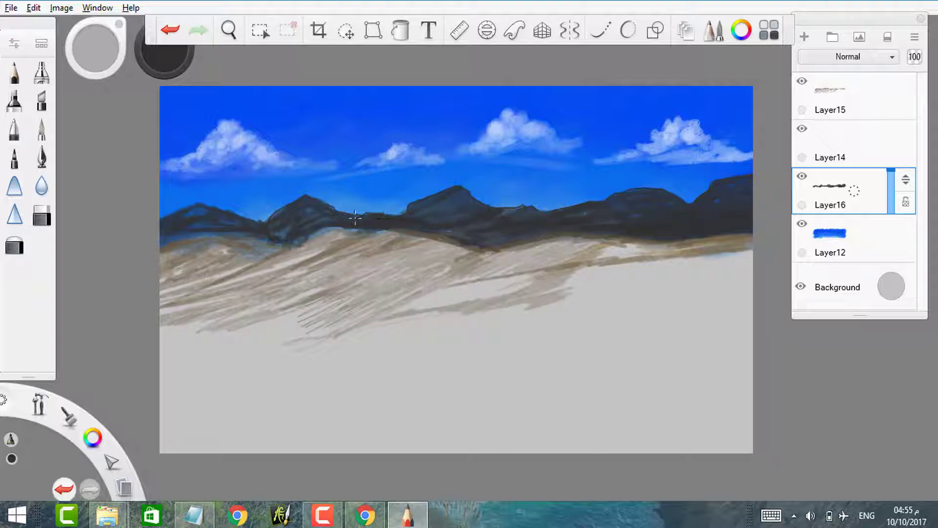
pyautogui.moveTo(386, 229); pyautogui.dragTo(295, 242)
# - Lower the mountain layer's opacity to 50 and add a new layer directly beneath it
pyautogui.moveTo(890, 171); pyautogui.dragTo(890, 188)
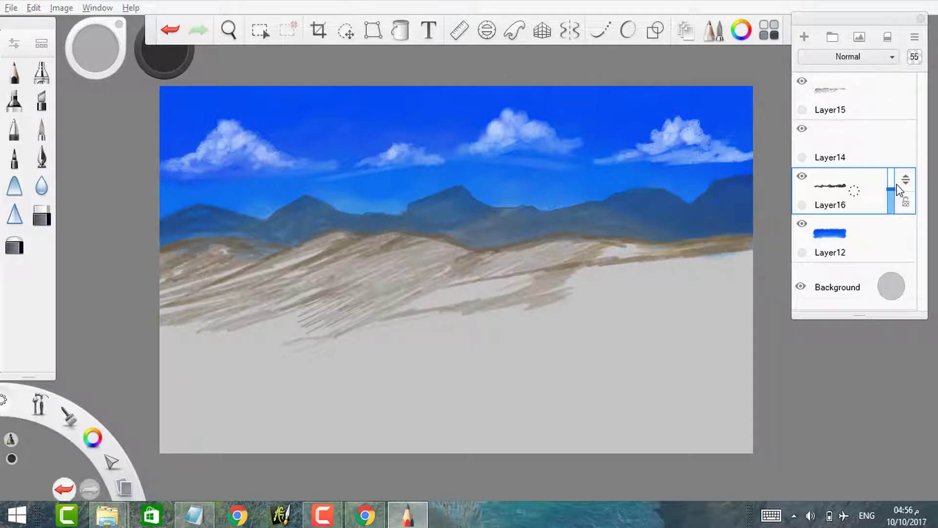
pyautogui.moveTo(891, 189); pyautogui.dragTo(889, 192)
pyautogui.click(818, 39)
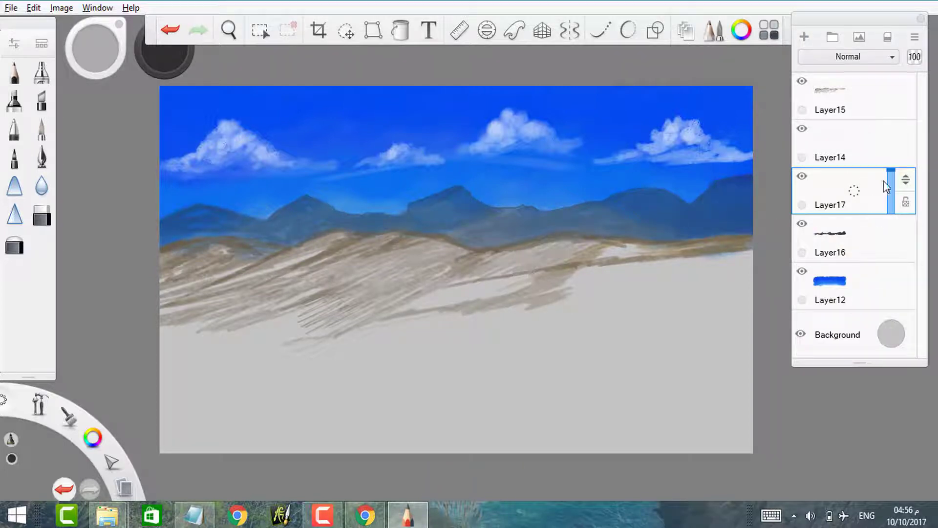
pyautogui.moveTo(906, 180); pyautogui.dragTo(904, 254)
# - Airbrush a soft white haze along the horizon at the base of the mountains
pyautogui.click(42, 72)
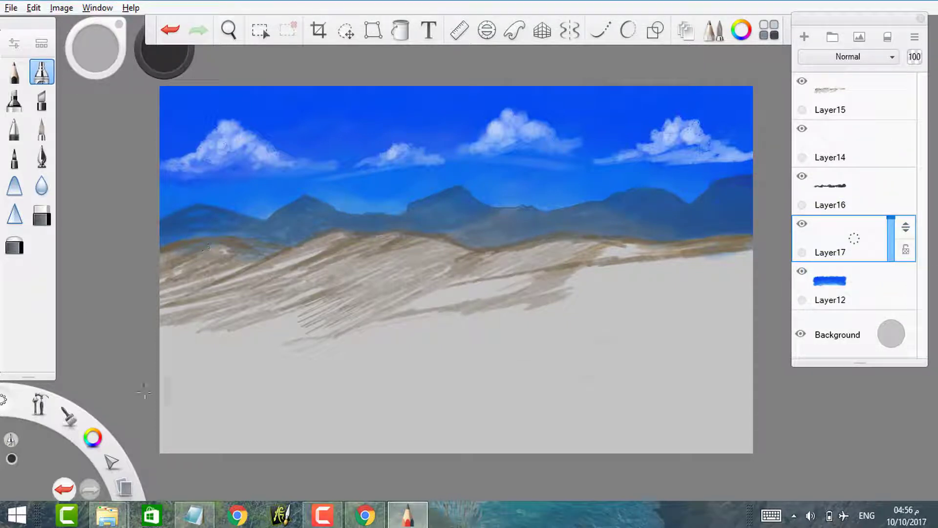
pyautogui.moveTo(618, 379); pyautogui.dragTo(635, 360)
pyautogui.click(742, 29)
pyautogui.click(759, 87)
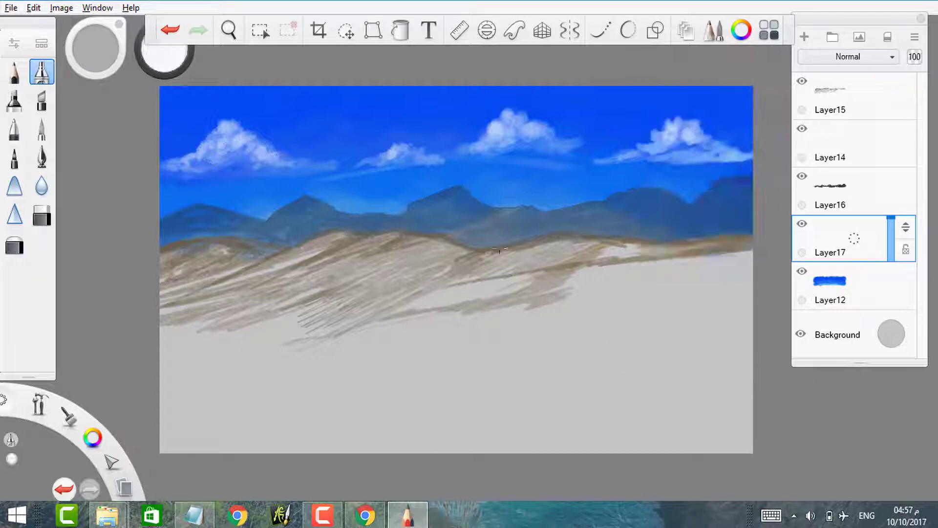
pyautogui.moveTo(536, 248); pyautogui.dragTo(752, 242)
pyautogui.moveTo(313, 234)
pyautogui.mouseDown()
pyautogui.moveTo(134, 258)
pyautogui.moveTo(261, 237)
pyautogui.mouseUp()
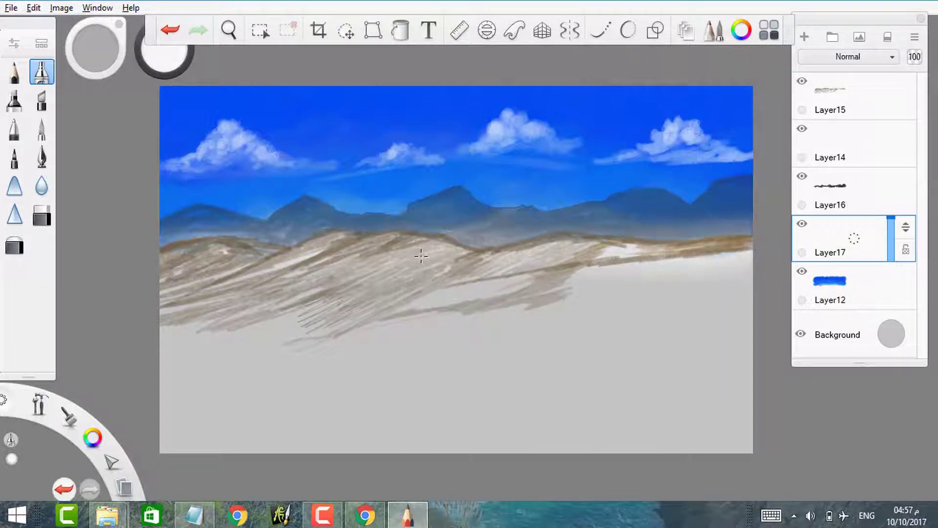
# - Choose a pale lavender blue and airbrush it over the horizon haze and behind the dunes
pyautogui.click(741, 31)
pyautogui.click(725, 147)
pyautogui.click(703, 210)
pyautogui.click(708, 133)
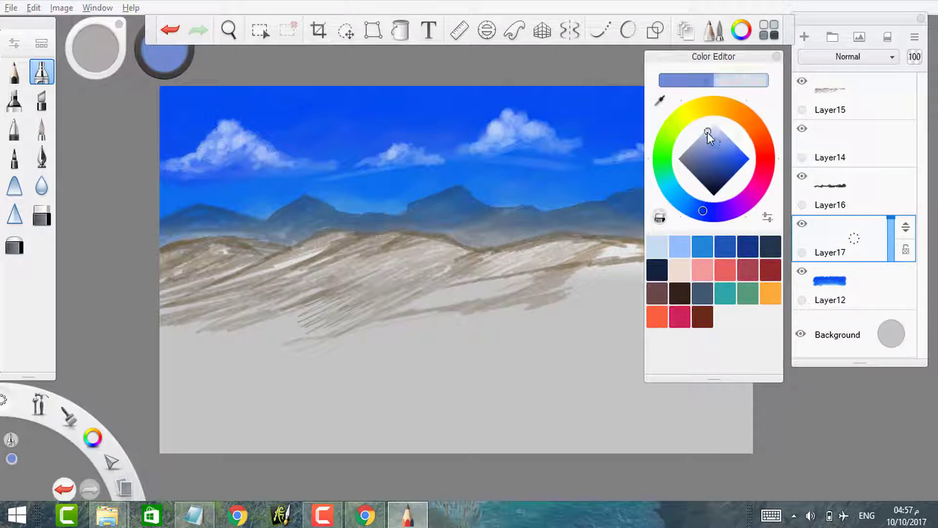
pyautogui.click(725, 133)
pyautogui.click(727, 132)
pyautogui.moveTo(393, 264); pyautogui.dragTo(453, 245)
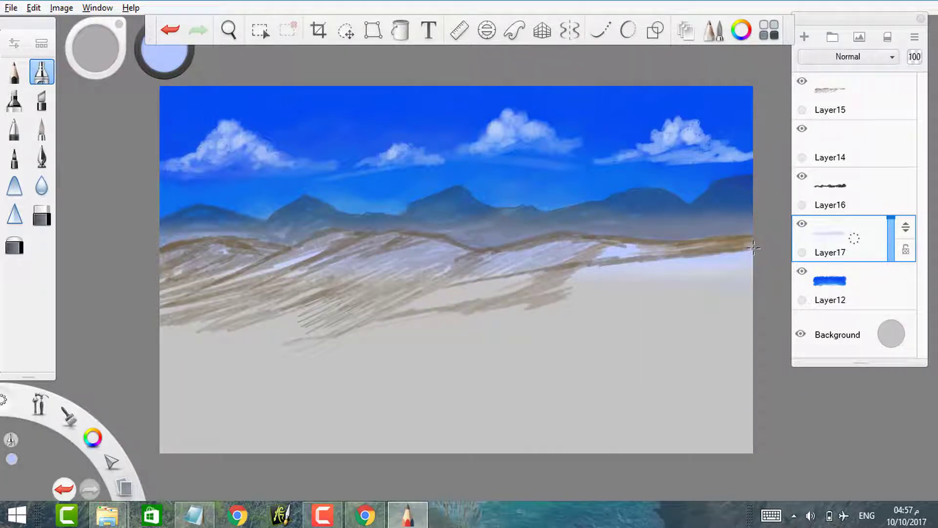
# - Lock the transparency of the mountain layer and airbrush black over the mountain peaks to darken them
pyautogui.click(851, 193)
pyautogui.click(741, 30)
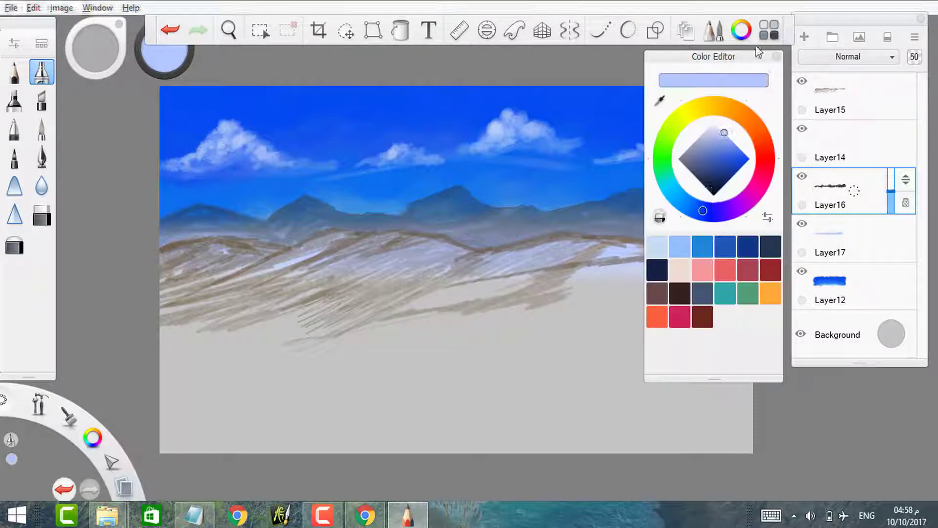
pyautogui.click(656, 314)
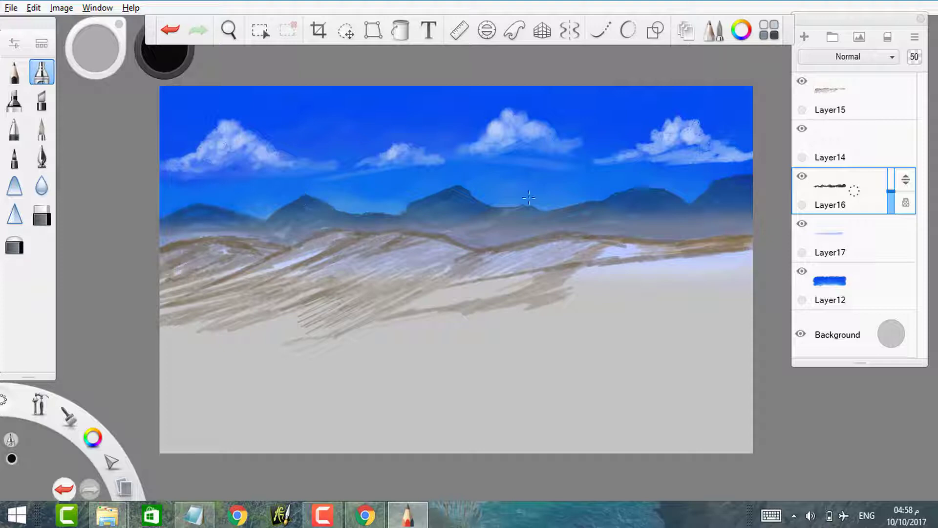
pyautogui.moveTo(740, 179); pyautogui.dragTo(706, 196)
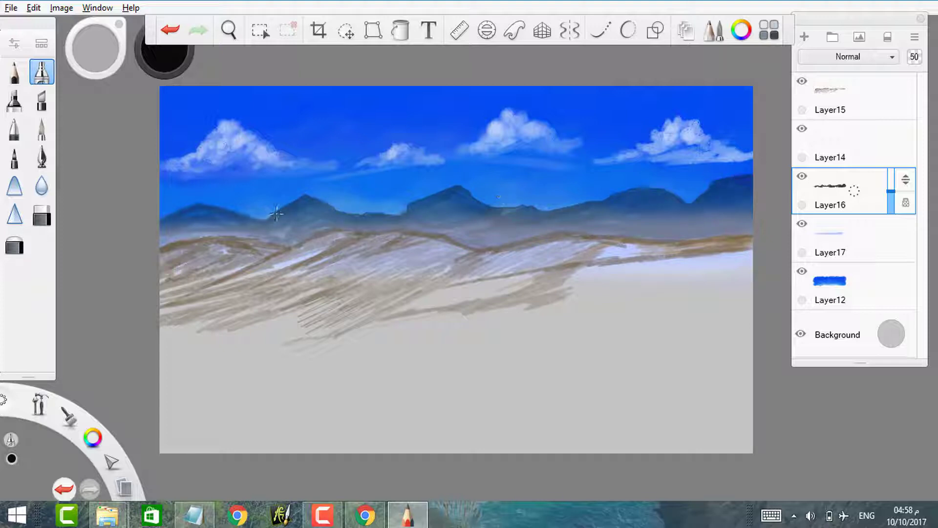
# - On the dune layer, extend the lower dune slopes with strokes of a Texture Essentials brush in a sampled greyish brown
pyautogui.click(915, 116)
pyautogui.hotkey('ctrl', 'b')
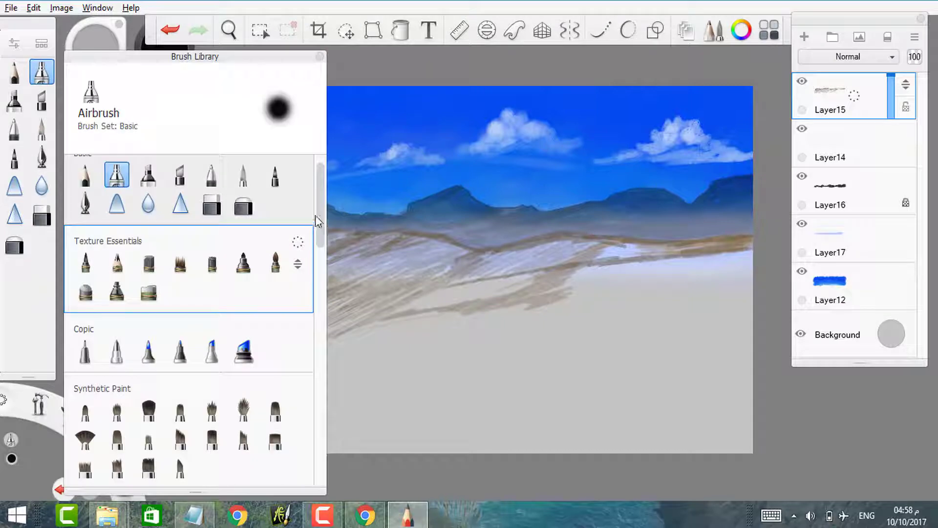
pyautogui.click(243, 262)
pyautogui.keyDown('alt'); pyautogui.click(492, 272); pyautogui.keyUp('alt')
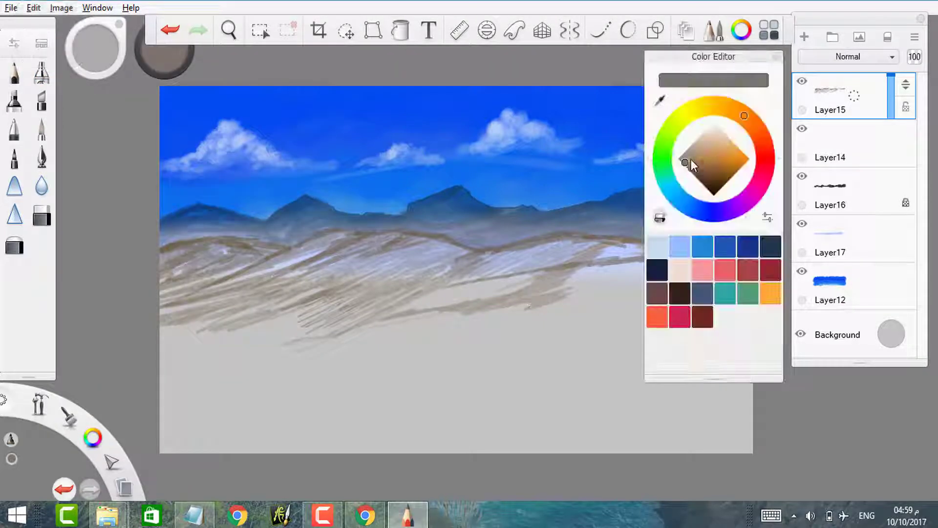
pyautogui.moveTo(508, 275); pyautogui.dragTo(421, 327)
pyautogui.moveTo(518, 305); pyautogui.dragTo(252, 348)
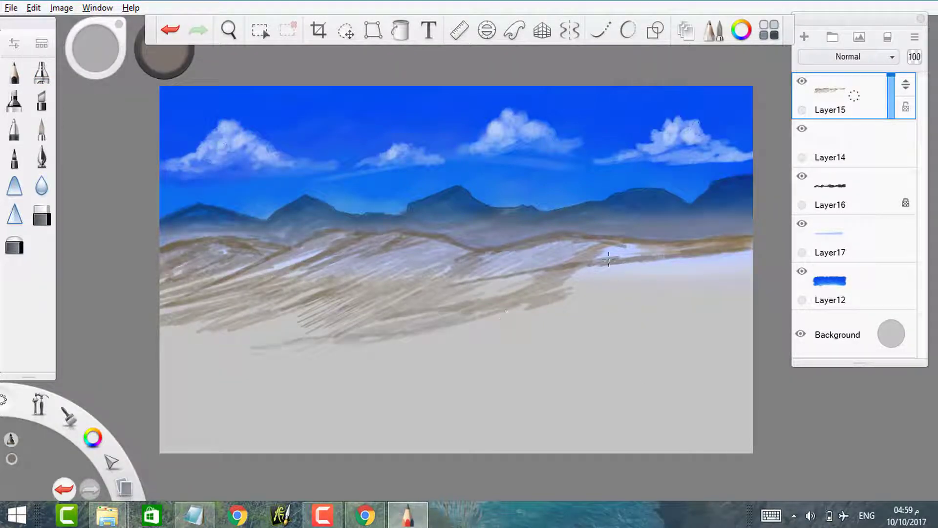
pyautogui.moveTo(635, 271); pyautogui.dragTo(299, 337)
# - Add a top layer and outline a gabled house in perspective in dark grey, right of centre in front of the dunes
pyautogui.click(804, 36)
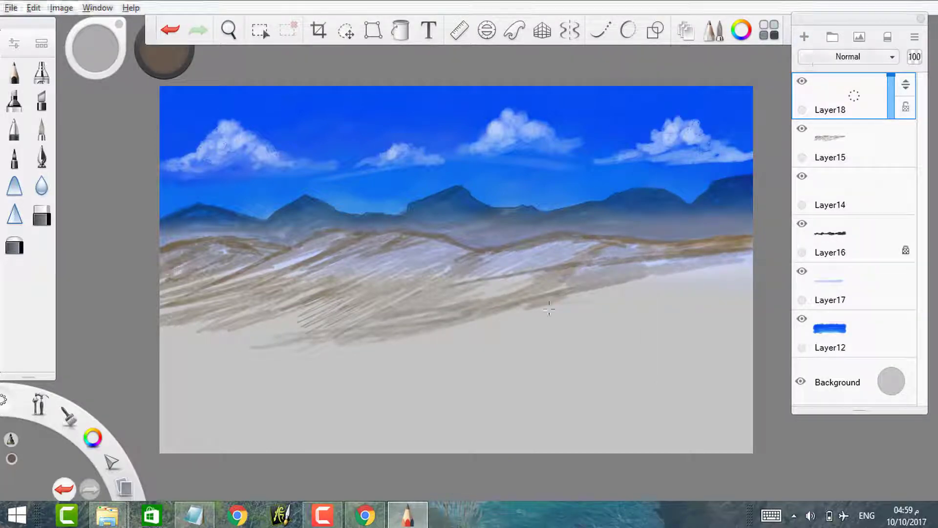
pyautogui.click(700, 178)
pyautogui.click(546, 205)
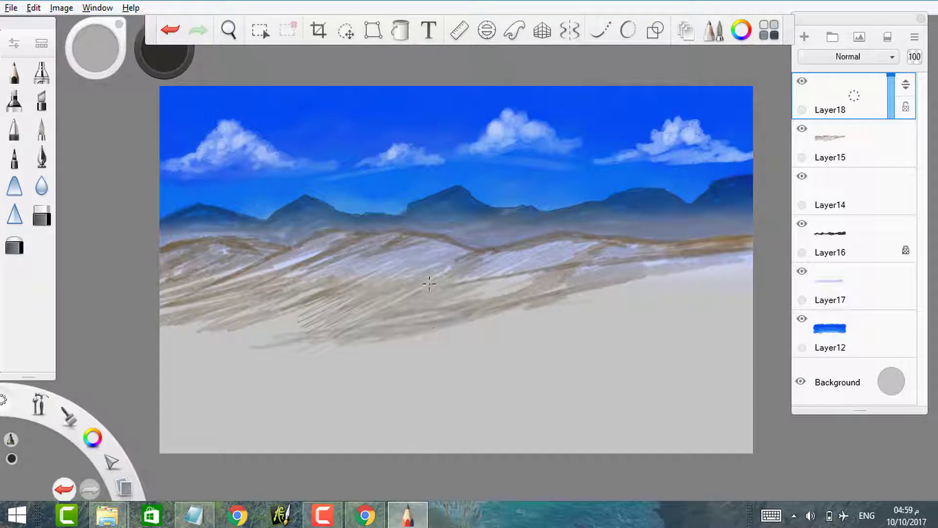
pyautogui.moveTo(429, 280); pyautogui.dragTo(423, 361)
pyautogui.moveTo(426, 290)
pyautogui.mouseDown()
pyautogui.moveTo(508, 255)
pyautogui.moveTo(563, 283)
pyautogui.moveTo(563, 352)
pyautogui.mouseUp()
pyautogui.moveTo(497, 247)
pyautogui.mouseDown()
pyautogui.moveTo(594, 232)
pyautogui.moveTo(674, 262)
pyautogui.moveTo(566, 287)
pyautogui.mouseUp()
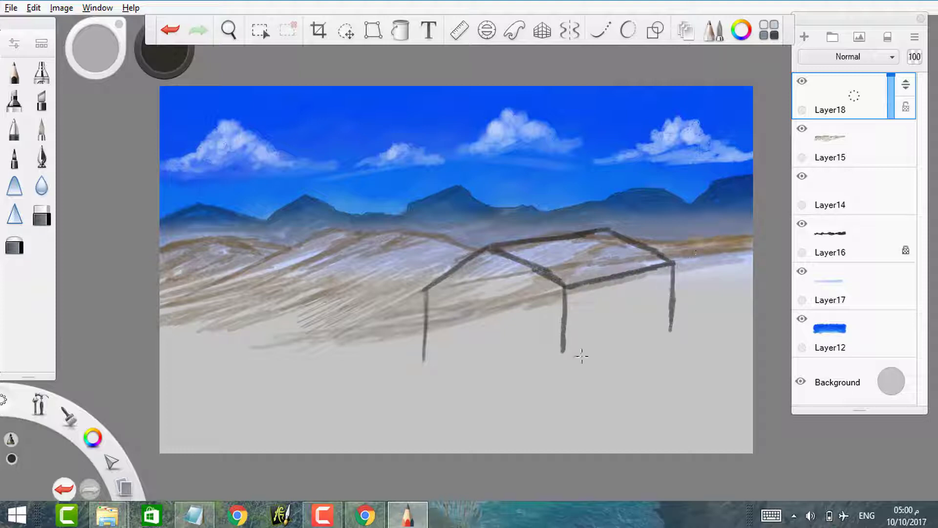
pyautogui.moveTo(564, 355); pyautogui.dragTo(670, 334)
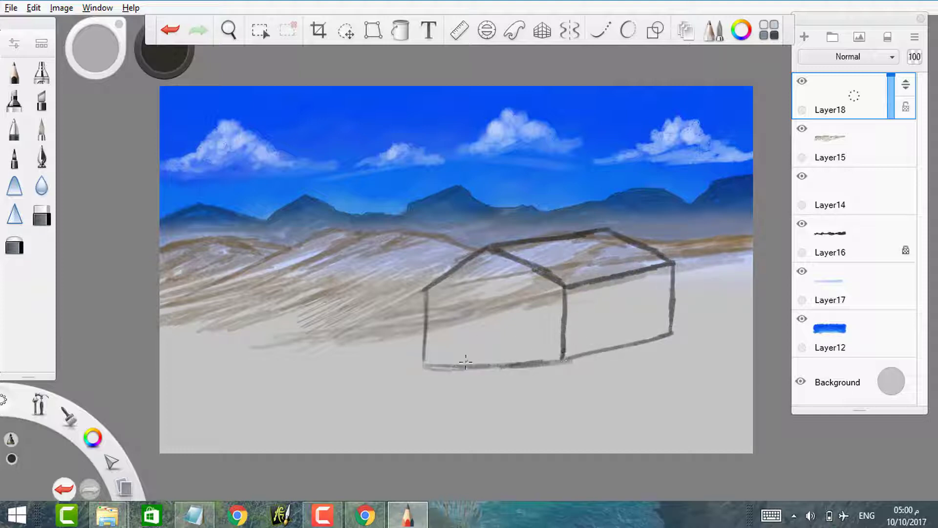
# - Draw a shaded door and a round window on the house front and two rectangular windows on its side wall
pyautogui.moveTo(464, 367)
pyautogui.mouseDown()
pyautogui.moveTo(465, 323)
pyautogui.moveTo(486, 323)
pyautogui.moveTo(474, 324)
pyautogui.mouseUp()
pyautogui.moveTo(489, 274); pyautogui.dragTo(490, 275)
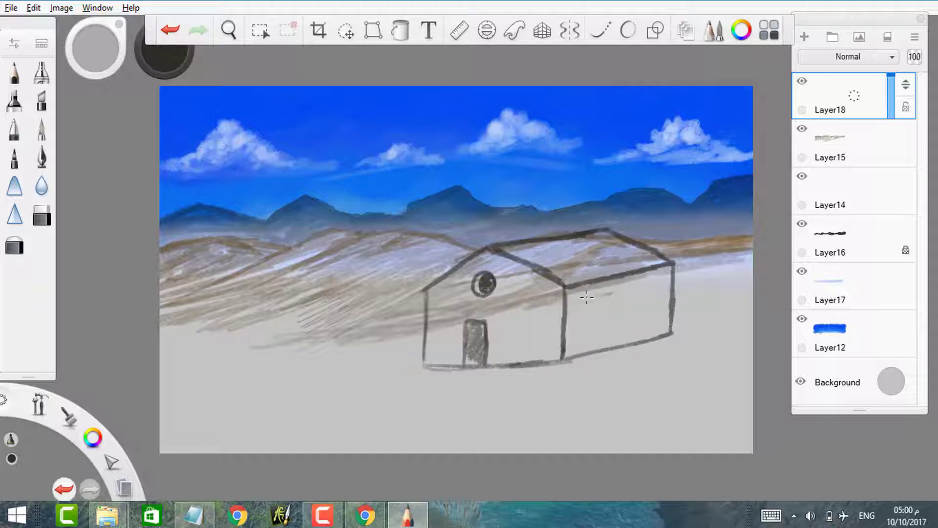
pyautogui.moveTo(581, 323); pyautogui.dragTo(610, 313)
pyautogui.moveTo(662, 278); pyautogui.dragTo(638, 304)
# - Draw plank lines across the house roof and shade beneath the eaves of the gable and side wall
pyautogui.moveTo(516, 256)
pyautogui.mouseDown()
pyautogui.moveTo(618, 238)
pyautogui.moveTo(635, 247)
pyautogui.mouseUp()
pyautogui.moveTo(560, 277); pyautogui.dragTo(655, 258)
pyautogui.moveTo(484, 252); pyautogui.dragTo(429, 299)
pyautogui.moveTo(490, 253)
pyautogui.mouseDown()
pyautogui.moveTo(558, 270)
pyautogui.moveTo(587, 316)
pyautogui.mouseUp()
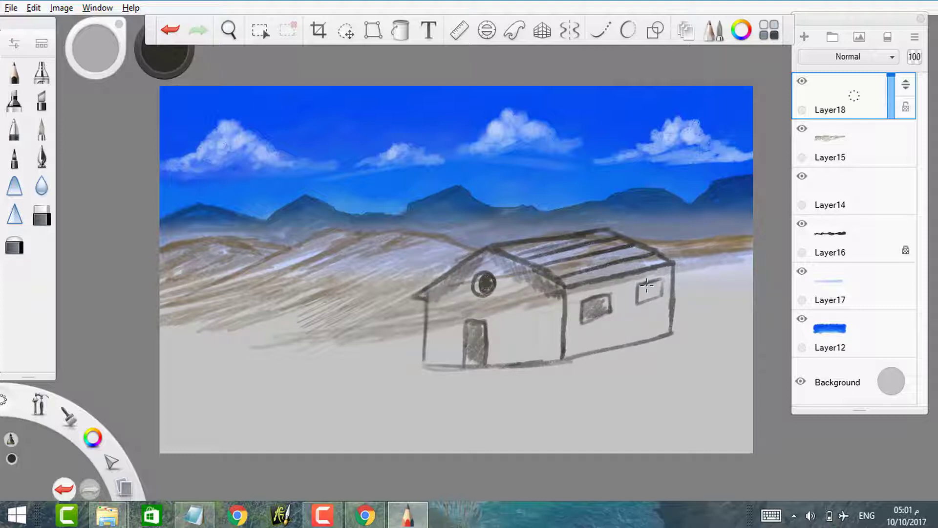
pyautogui.moveTo(657, 283)
pyautogui.mouseDown()
pyautogui.moveTo(568, 296)
pyautogui.moveTo(654, 275)
pyautogui.moveTo(565, 292)
pyautogui.mouseUp()
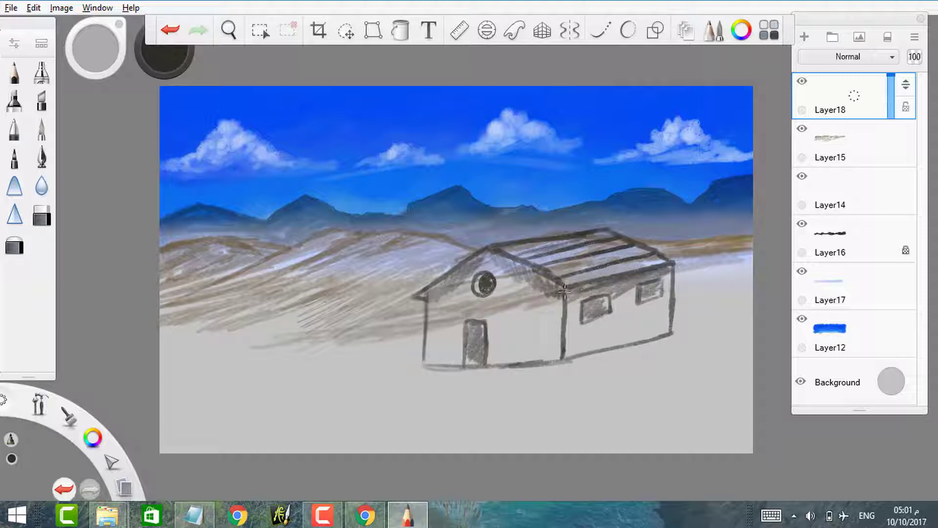
# - Deepen the shading under the gable and draw plank lines across the front and side walls of the house
pyautogui.moveTo(493, 253)
pyautogui.mouseDown()
pyautogui.moveTo(564, 279)
pyautogui.moveTo(544, 310)
pyautogui.mouseUp()
pyautogui.moveTo(487, 298)
pyautogui.mouseDown()
pyautogui.moveTo(438, 304)
pyautogui.moveTo(562, 299)
pyautogui.mouseUp()
pyautogui.moveTo(423, 317); pyautogui.dragTo(565, 317)
pyautogui.moveTo(423, 333); pyautogui.dragTo(565, 333)
pyautogui.moveTo(425, 351)
pyautogui.mouseDown()
pyautogui.moveTo(562, 351)
pyautogui.moveTo(672, 326)
pyautogui.mouseUp()
pyautogui.moveTo(566, 343); pyautogui.dragTo(674, 308)
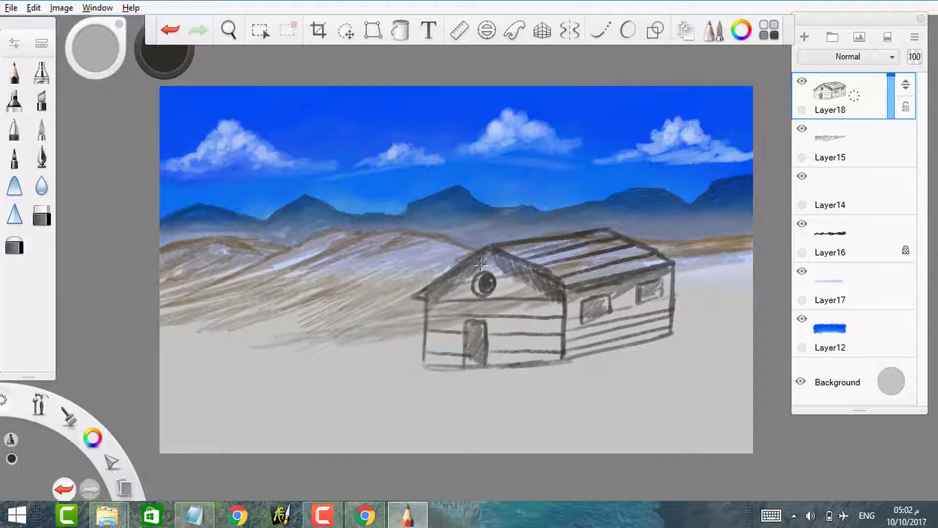
# - Choose a dark brown and sketch ground shadows sweeping from the base of the house toward the foreground and right edge
pyautogui.click(741, 31)
pyautogui.moveTo(711, 142)
pyautogui.mouseDown()
pyautogui.moveTo(717, 133)
pyautogui.moveTo(704, 183)
pyautogui.mouseUp()
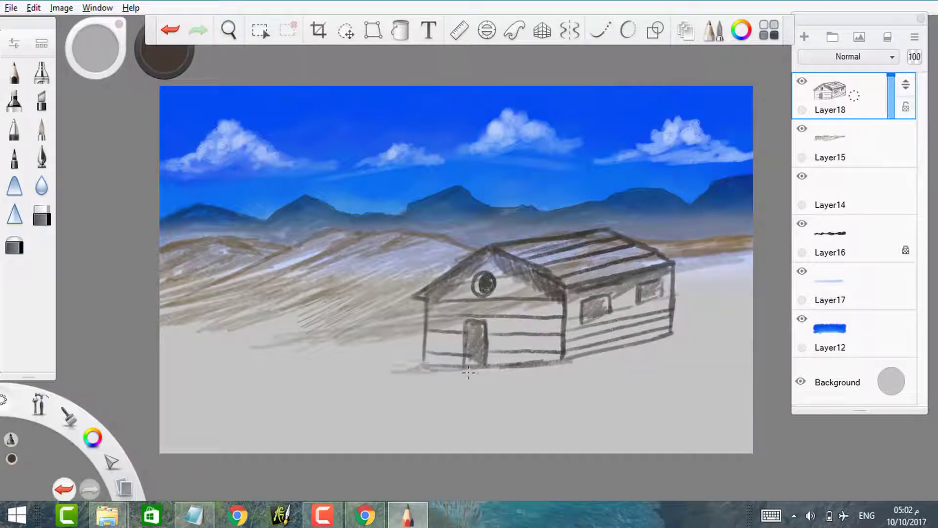
pyautogui.moveTo(455, 366); pyautogui.dragTo(314, 390)
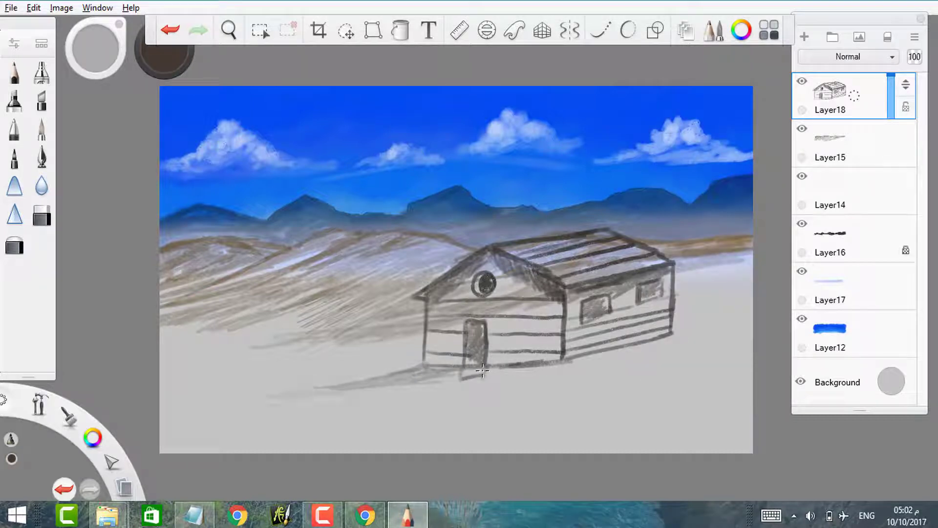
pyautogui.moveTo(635, 350); pyautogui.dragTo(531, 378)
pyautogui.moveTo(610, 360); pyautogui.dragTo(487, 400)
pyautogui.moveTo(547, 391); pyautogui.dragTo(318, 432)
pyautogui.moveTo(747, 328); pyautogui.dragTo(628, 349)
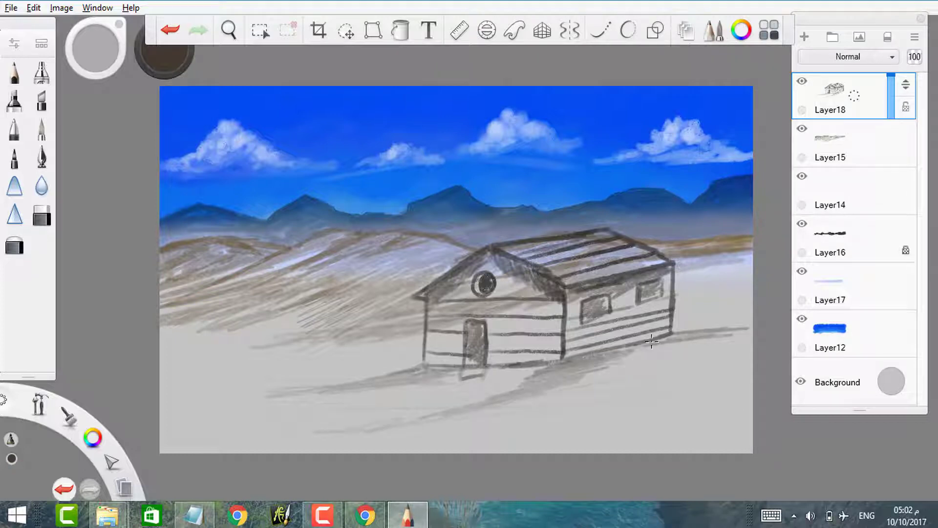
pyautogui.moveTo(704, 342); pyautogui.dragTo(574, 365)
pyautogui.click(340, 513)
pyautogui.click(339, 514)
# - Hatch the sand to the right of the house with light diagonal strokes from the canvas edge toward its side wall
pyautogui.moveTo(752, 255); pyautogui.dragTo(689, 274)
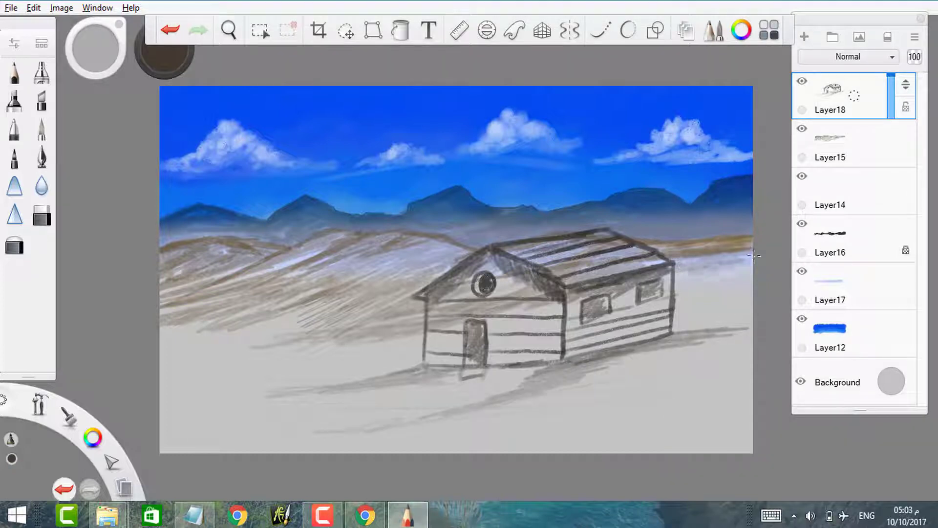
pyautogui.moveTo(754, 279); pyautogui.dragTo(675, 308)
pyautogui.moveTo(753, 312); pyautogui.dragTo(672, 334)
pyautogui.moveTo(750, 253)
pyautogui.mouseDown()
pyautogui.moveTo(688, 259)
pyautogui.moveTo(680, 271)
pyautogui.mouseUp()
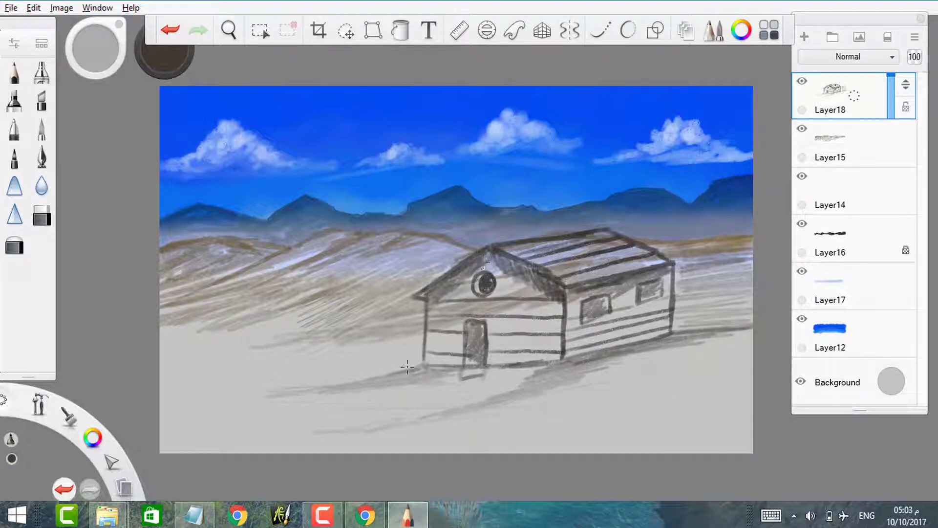
# - Add contour lines to the sand in front of the house and deepen the ground shadow along its side wall
pyautogui.moveTo(407, 366); pyautogui.dragTo(262, 381)
pyautogui.moveTo(419, 419); pyautogui.dragTo(259, 399)
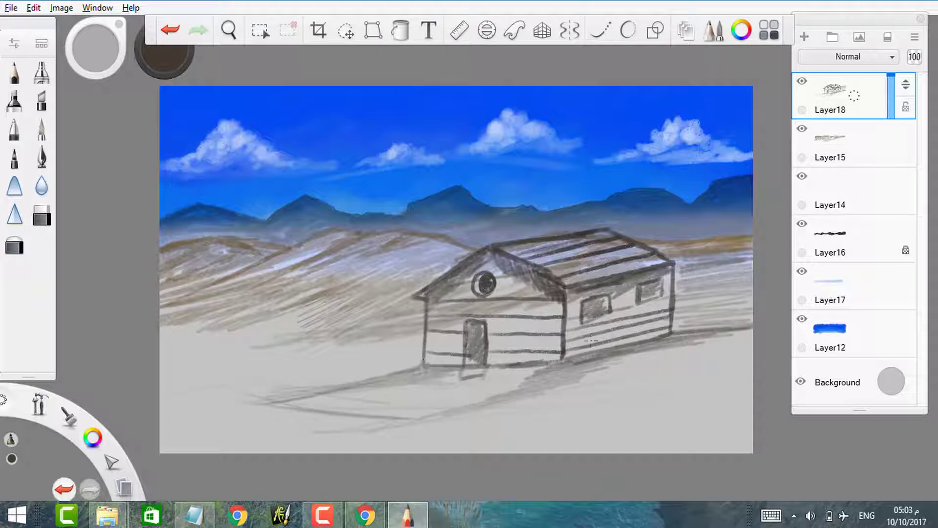
pyautogui.moveTo(668, 335); pyautogui.dragTo(569, 359)
pyautogui.moveTo(753, 338); pyautogui.dragTo(641, 364)
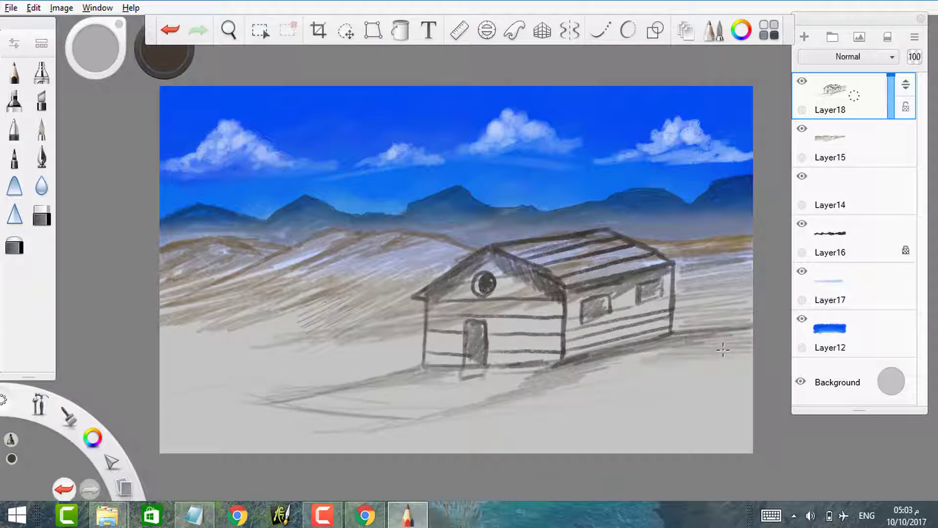
# - Add dark contour strokes to the sand below the house's side wall, sweeping from the canvas edge toward the foreground
pyautogui.moveTo(751, 362); pyautogui.dragTo(603, 375)
pyautogui.moveTo(635, 377); pyautogui.dragTo(588, 399)
pyautogui.moveTo(701, 379); pyautogui.dragTo(555, 413)
pyautogui.moveTo(535, 414); pyautogui.dragTo(450, 428)
# - Hatch the dunes to the left of the house with diagonal strokes and extend light contour lines onto the flat sand
pyautogui.moveTo(314, 308); pyautogui.dragTo(204, 340)
pyautogui.moveTo(391, 288); pyautogui.dragTo(191, 348)
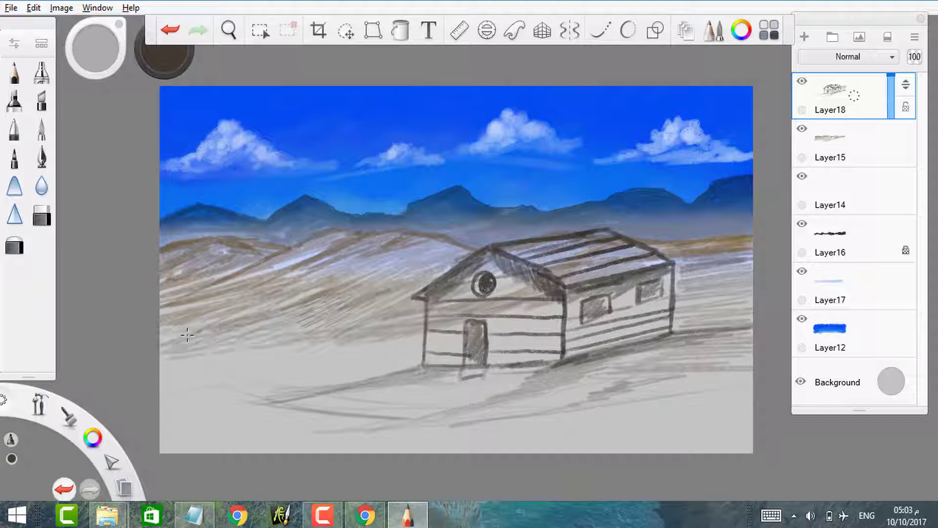
pyautogui.moveTo(389, 352); pyautogui.dragTo(166, 359)
pyautogui.moveTo(325, 361); pyautogui.dragTo(242, 370)
pyautogui.moveTo(320, 252); pyautogui.dragTo(162, 315)
pyautogui.moveTo(375, 231); pyautogui.dragTo(160, 315)
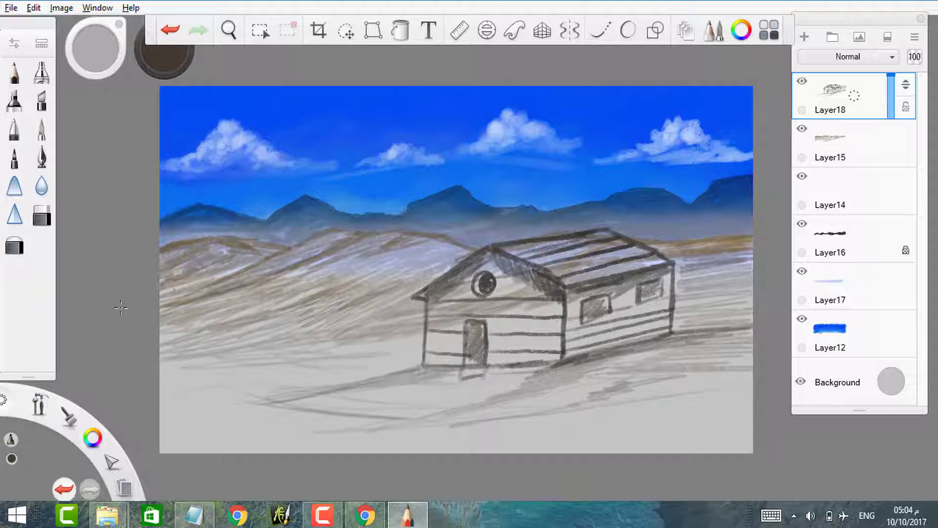
pyautogui.moveTo(219, 253)
pyautogui.mouseDown()
pyautogui.moveTo(160, 289)
pyautogui.moveTo(212, 257)
pyautogui.mouseUp()
pyautogui.moveTo(450, 269); pyautogui.dragTo(392, 305)
# - Extend the ground shadow in front of the house and draw short dark step lines below the door
pyautogui.moveTo(540, 378); pyautogui.dragTo(431, 421)
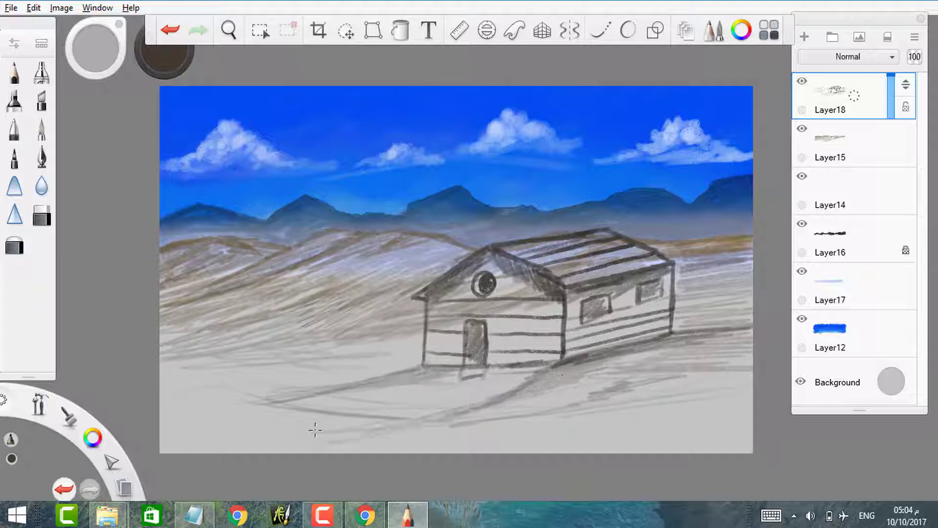
pyautogui.moveTo(487, 372); pyautogui.dragTo(454, 377)
pyautogui.moveTo(489, 381); pyautogui.dragTo(354, 413)
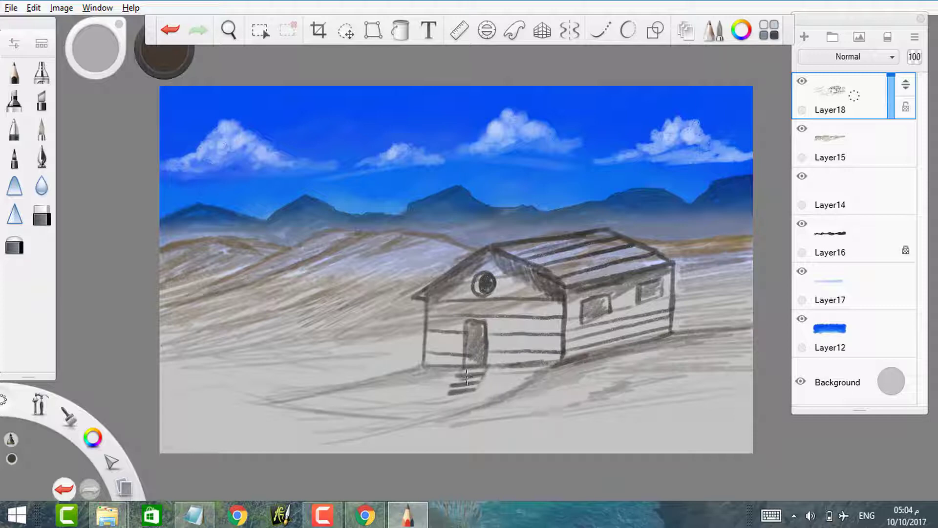
# - Sweep long contour strokes across the foreground sand, from the area left of the steps to the lower-right canvas edge
pyautogui.moveTo(438, 382); pyautogui.dragTo(220, 407)
pyautogui.moveTo(469, 407); pyautogui.dragTo(175, 421)
pyautogui.moveTo(437, 434); pyautogui.dragTo(282, 441)
pyautogui.moveTo(752, 419); pyautogui.dragTo(614, 444)
pyautogui.moveTo(704, 436); pyautogui.dragTo(444, 449)
pyautogui.moveTo(695, 403); pyautogui.dragTo(537, 442)
pyautogui.moveTo(674, 437); pyautogui.dragTo(423, 453)
pyautogui.moveTo(735, 429); pyautogui.dragTo(677, 439)
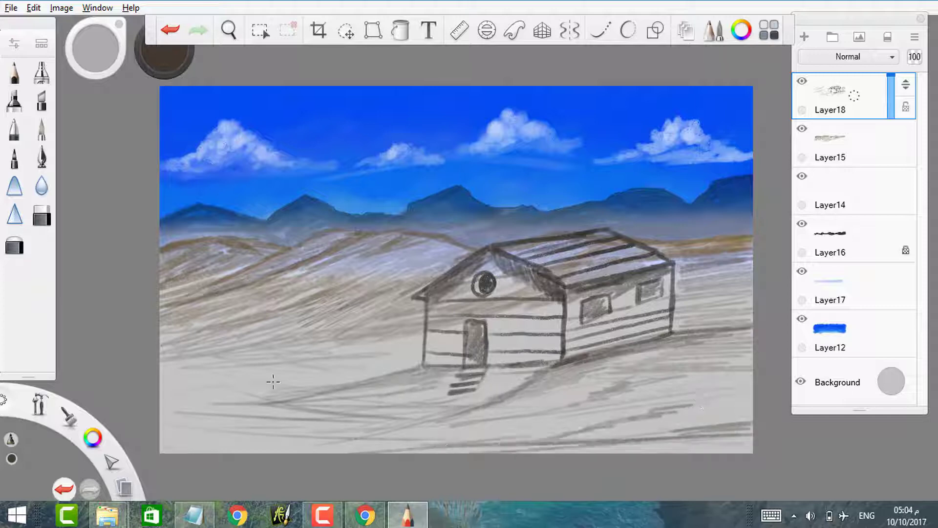
# - Choose a dark green and a Texture Essentials brush, and sketch faint green patches on the sand in front of the house
pyautogui.click(741, 31)
pyautogui.click(662, 153)
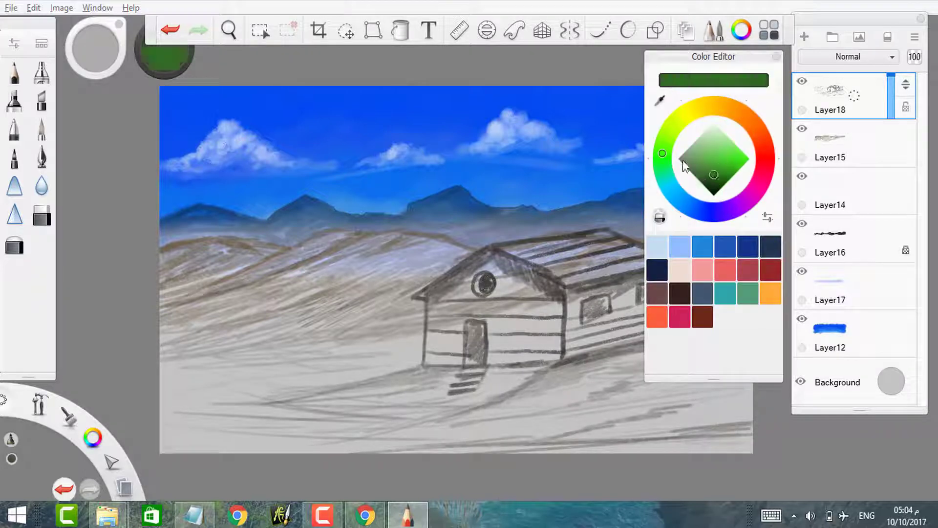
pyautogui.click(717, 170)
pyautogui.click(360, 366)
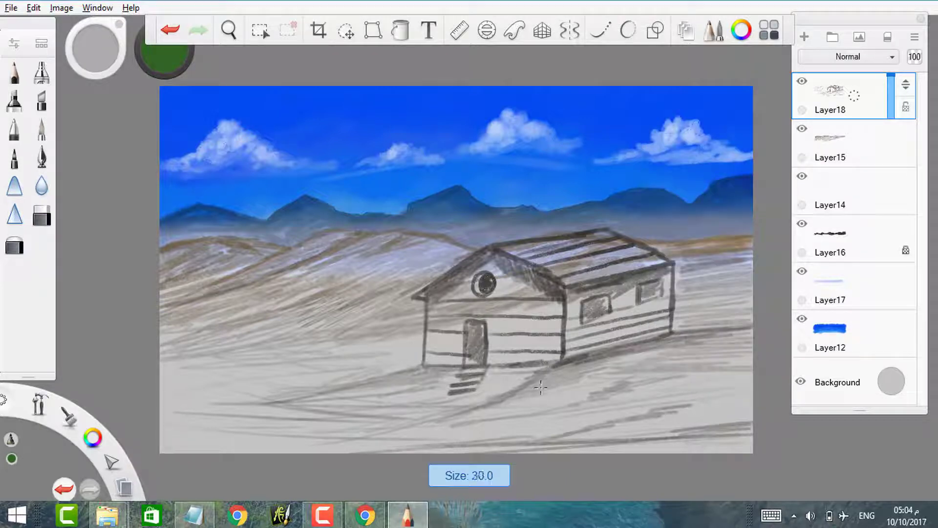
pyautogui.hotkey('ctrl', 'shift', 'b')
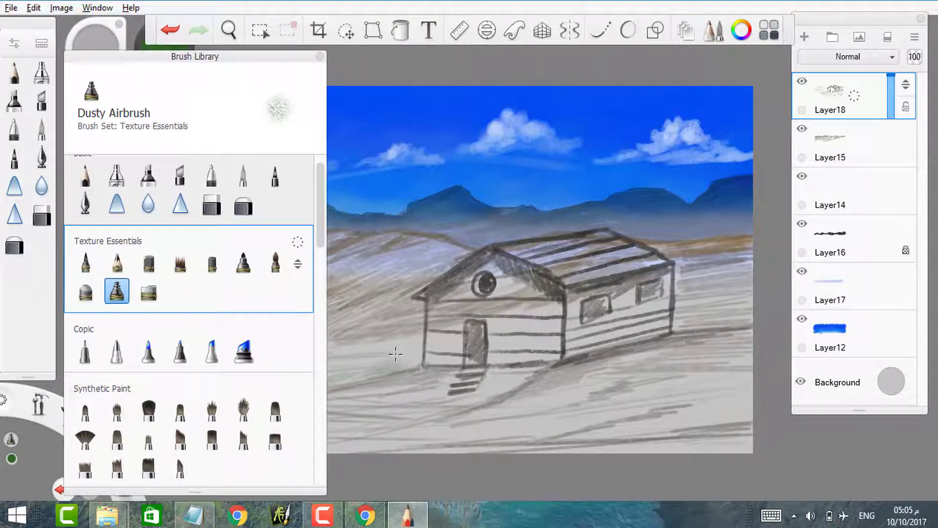
pyautogui.click(243, 264)
pyautogui.click(373, 377)
pyautogui.moveTo(638, 397)
pyautogui.mouseDown()
pyautogui.moveTo(470, 415)
pyautogui.moveTo(542, 420)
pyautogui.moveTo(489, 430)
pyautogui.moveTo(631, 391)
pyautogui.mouseUp()
# - Paint green grass tufts along the base of the house and beside the door, plus a larger clump on the right-hand sand
pyautogui.hotkey('ctrl', 'i')
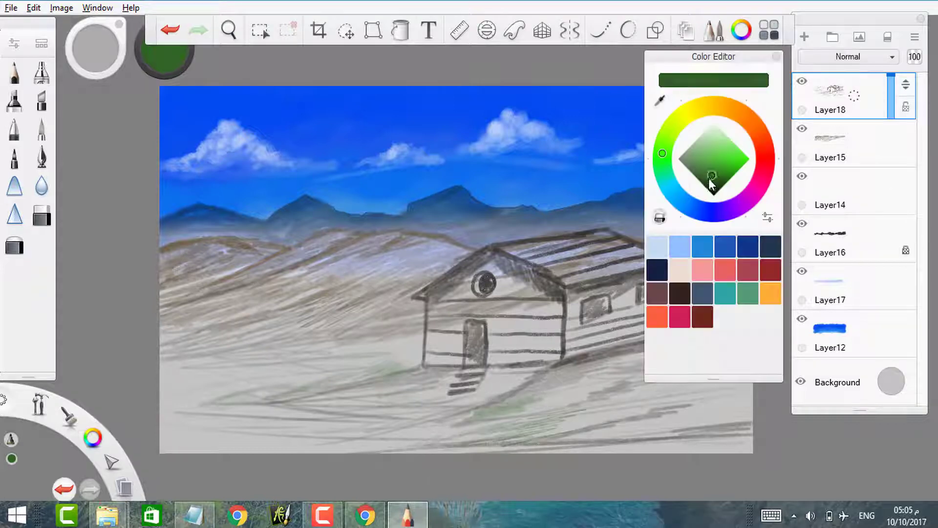
pyautogui.hotkey('ctrl', 'i')
pyautogui.moveTo(420, 369); pyautogui.dragTo(421, 337)
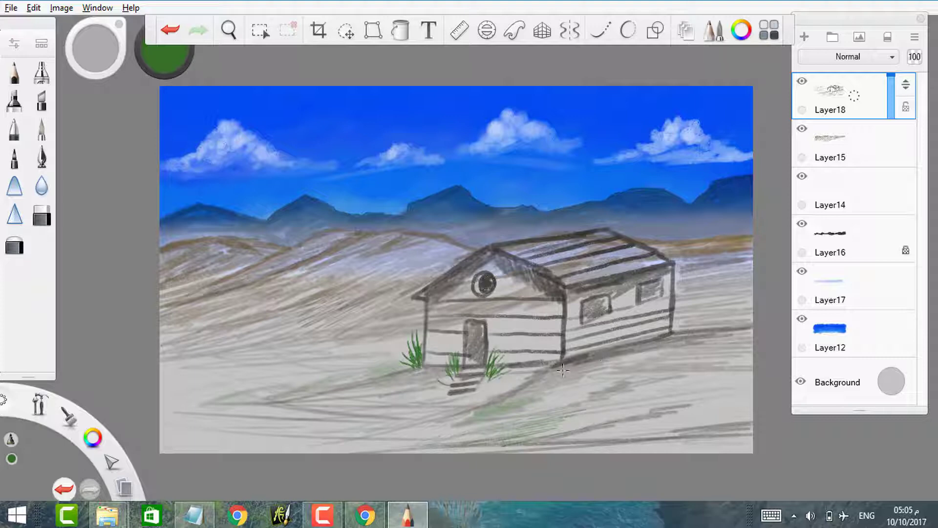
pyautogui.moveTo(681, 330)
pyautogui.mouseDown()
pyautogui.moveTo(690, 303)
pyautogui.moveTo(697, 320)
pyautogui.mouseUp()
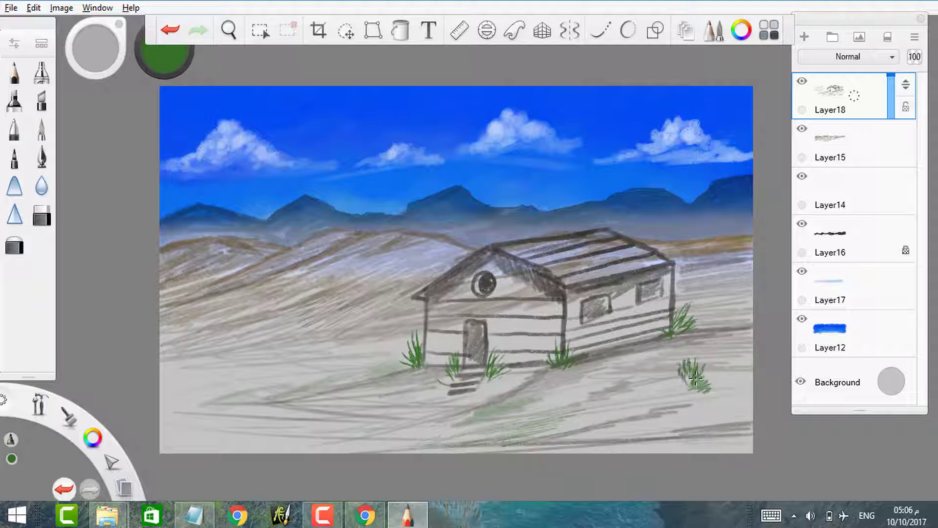
pyautogui.moveTo(696, 378); pyautogui.dragTo(727, 392)
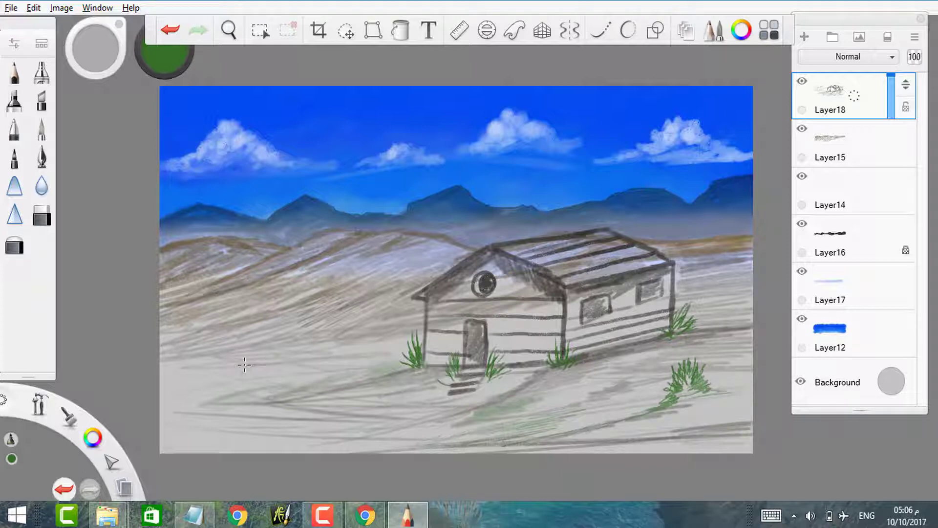
# - Add thin green vegetation streaks to the flat sand and the dune slope left of the house
pyautogui.moveTo(251, 374)
pyautogui.mouseDown()
pyautogui.moveTo(328, 352)
pyautogui.moveTo(413, 349)
pyautogui.mouseUp()
pyautogui.moveTo(328, 267)
pyautogui.mouseDown()
pyautogui.moveTo(392, 238)
pyautogui.moveTo(268, 298)
pyautogui.mouseUp()
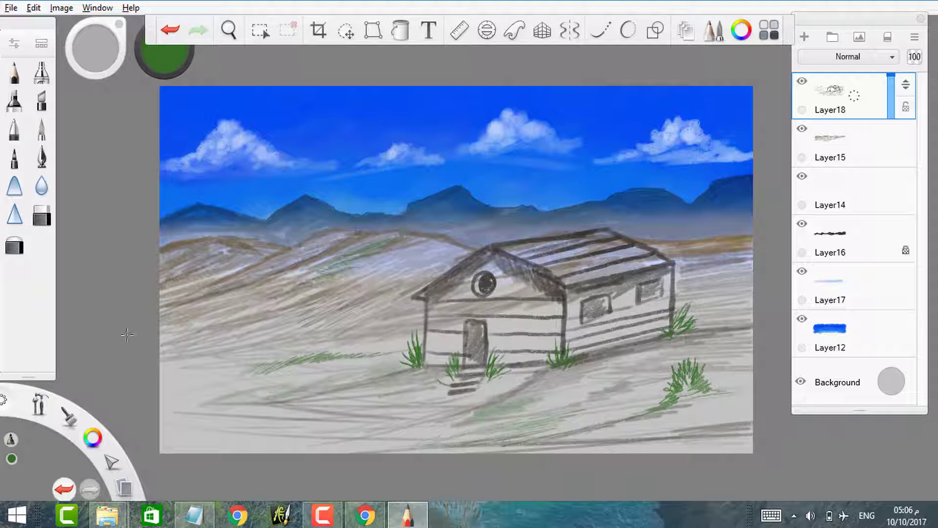
pyautogui.moveTo(192, 429); pyautogui.dragTo(358, 426)
# - Choose a cream white, set the brush size to 15, and highlight the crests of the left dunes
pyautogui.click(741, 29)
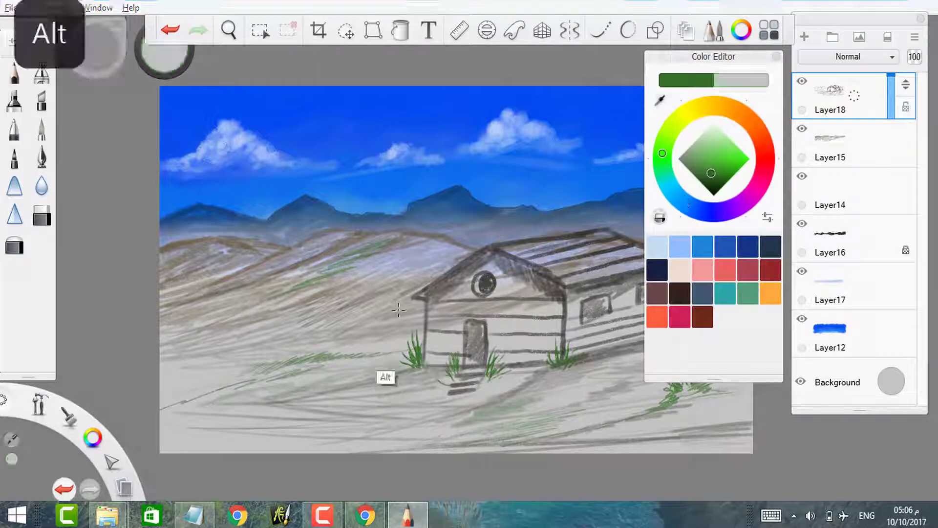
pyautogui.keyDown('alt'); pyautogui.click(383, 377); pyautogui.keyUp('alt')
pyautogui.keyDown('alt'); pyautogui.click(368, 333); pyautogui.keyUp('alt')
pyautogui.press(']')
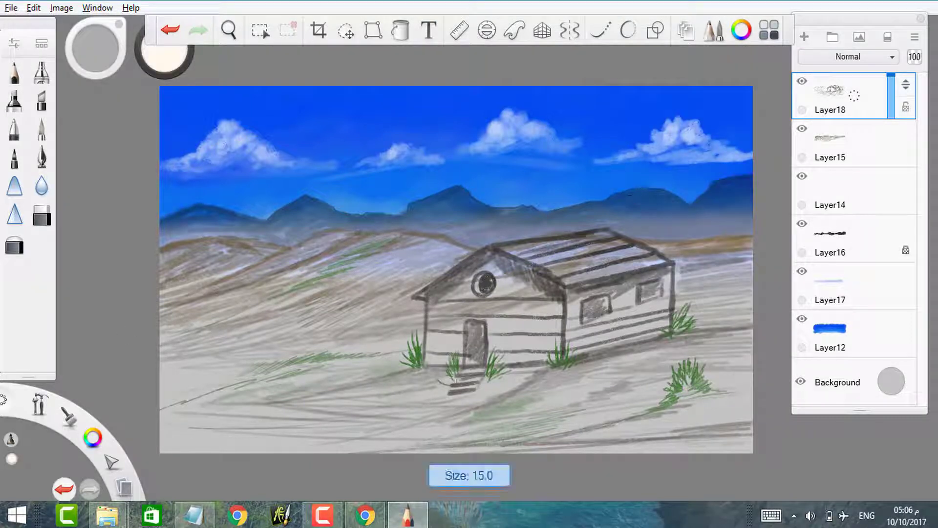
pyautogui.moveTo(361, 254)
pyautogui.mouseDown()
pyautogui.moveTo(423, 247)
pyautogui.moveTo(352, 250)
pyautogui.moveTo(426, 244)
pyautogui.mouseUp()
pyautogui.moveTo(224, 242)
pyautogui.mouseDown()
pyautogui.moveTo(260, 250)
pyautogui.moveTo(208, 274)
pyautogui.moveTo(342, 232)
pyautogui.moveTo(298, 257)
pyautogui.mouseUp()
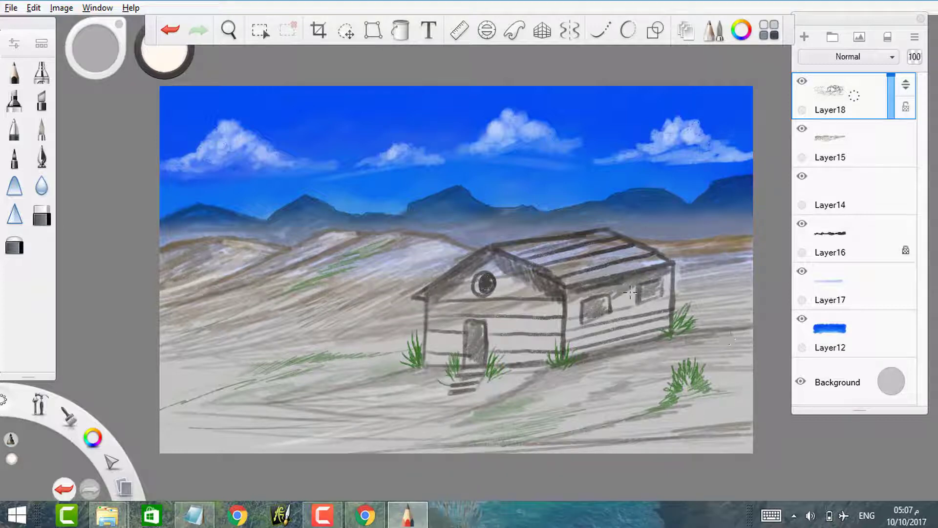
# - Brush cream highlights over the roof, walls, surrounding sand and dune slopes
pyautogui.moveTo(525, 293)
pyautogui.mouseDown()
pyautogui.moveTo(537, 306)
pyautogui.moveTo(445, 308)
pyautogui.moveTo(503, 311)
pyautogui.mouseUp()
pyautogui.moveTo(657, 411)
pyautogui.mouseDown()
pyautogui.moveTo(678, 398)
pyautogui.moveTo(582, 372)
pyautogui.moveTo(356, 435)
pyautogui.moveTo(254, 435)
pyautogui.moveTo(562, 420)
pyautogui.mouseUp()
pyautogui.moveTo(755, 280)
pyautogui.mouseDown()
pyautogui.moveTo(650, 366)
pyautogui.moveTo(387, 399)
pyautogui.moveTo(484, 372)
pyautogui.moveTo(431, 391)
pyautogui.moveTo(289, 403)
pyautogui.moveTo(321, 427)
pyautogui.moveTo(225, 443)
pyautogui.mouseUp()
pyautogui.moveTo(421, 254)
pyautogui.mouseDown()
pyautogui.moveTo(196, 313)
pyautogui.moveTo(295, 289)
pyautogui.mouseUp()
pyautogui.moveTo(713, 247)
pyautogui.mouseDown()
pyautogui.moveTo(728, 411)
pyautogui.moveTo(230, 416)
pyautogui.moveTo(462, 396)
pyautogui.moveTo(210, 355)
pyautogui.moveTo(313, 283)
pyautogui.moveTo(293, 343)
pyautogui.moveTo(469, 254)
pyautogui.moveTo(653, 239)
pyautogui.moveTo(750, 249)
pyautogui.mouseUp()
pyautogui.moveTo(437, 339)
pyautogui.mouseDown()
pyautogui.moveTo(225, 381)
pyautogui.moveTo(514, 341)
pyautogui.mouseUp()
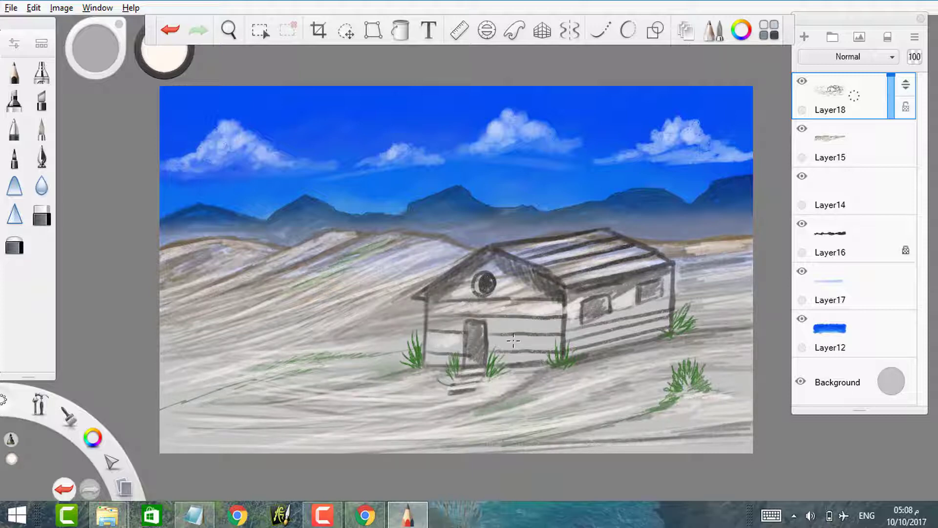
# - Switch back to dark green and paint foreground streaks, a low plant by the steps and a leafy bush at the house's right corner
pyautogui.click(741, 30)
pyautogui.click(704, 293)
pyautogui.moveTo(254, 366)
pyautogui.mouseDown()
pyautogui.moveTo(359, 401)
pyautogui.moveTo(335, 400)
pyautogui.mouseUp()
pyautogui.press('[')
pyautogui.moveTo(478, 386)
pyautogui.mouseDown()
pyautogui.moveTo(485, 394)
pyautogui.moveTo(489, 385)
pyautogui.mouseUp()
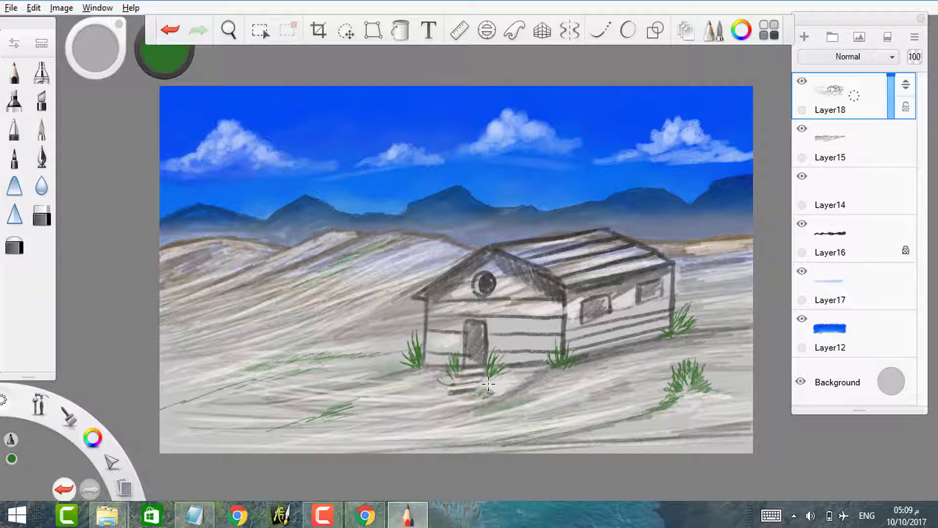
pyautogui.moveTo(690, 303)
pyautogui.mouseDown()
pyautogui.moveTo(700, 326)
pyautogui.moveTo(685, 288)
pyautogui.moveTo(704, 278)
pyautogui.moveTo(733, 296)
pyautogui.mouseUp()
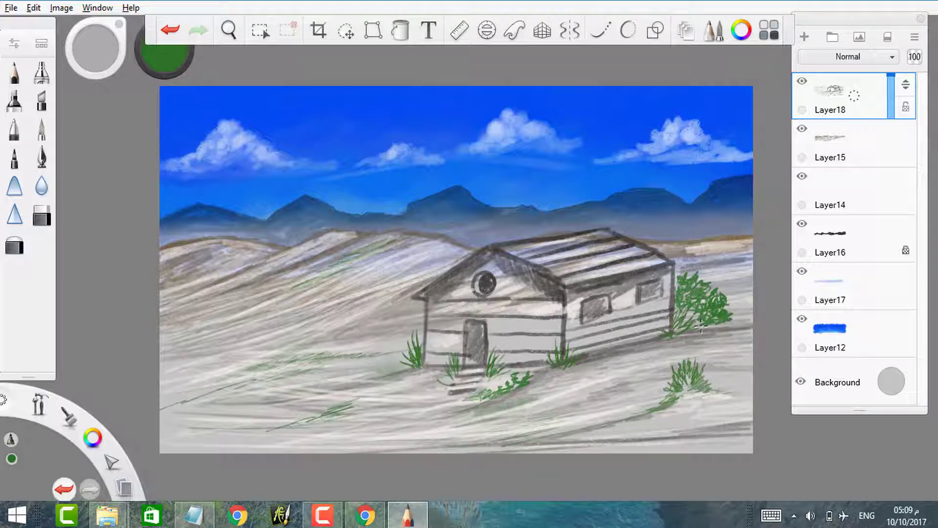